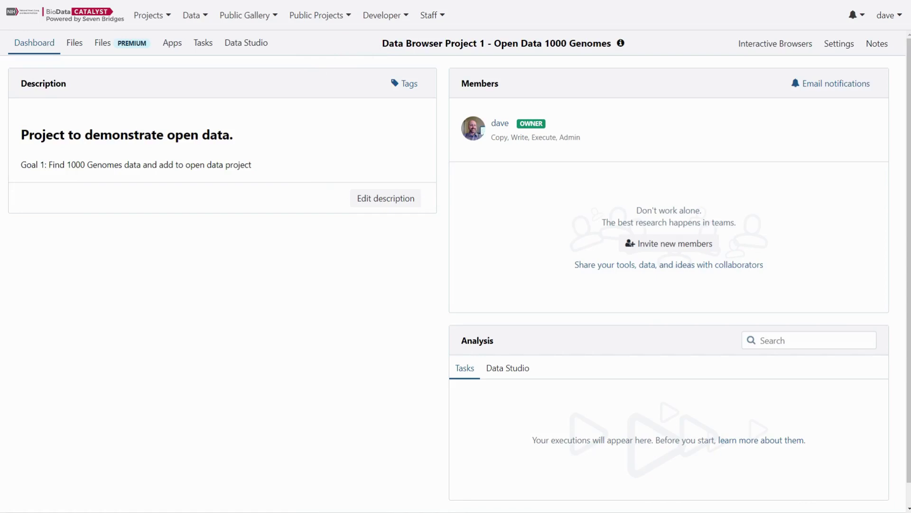
# Open the Data menu in the top navigation to list the data tools, including the Data Browser
pyautogui.click(208, 26)
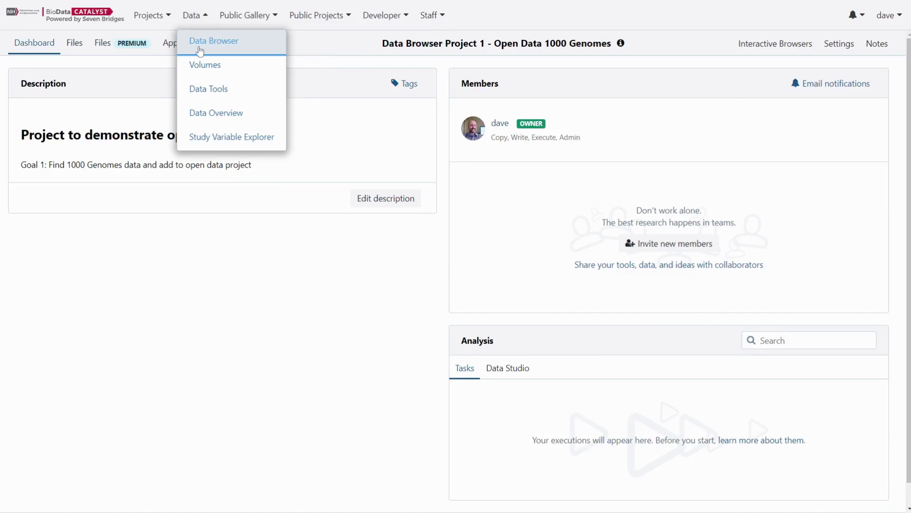
# Go to the Data Browser and collapse the Heart, Lung, Blood, Sleep, Covid-19 and Other dataset lists
pyautogui.click(200, 50)
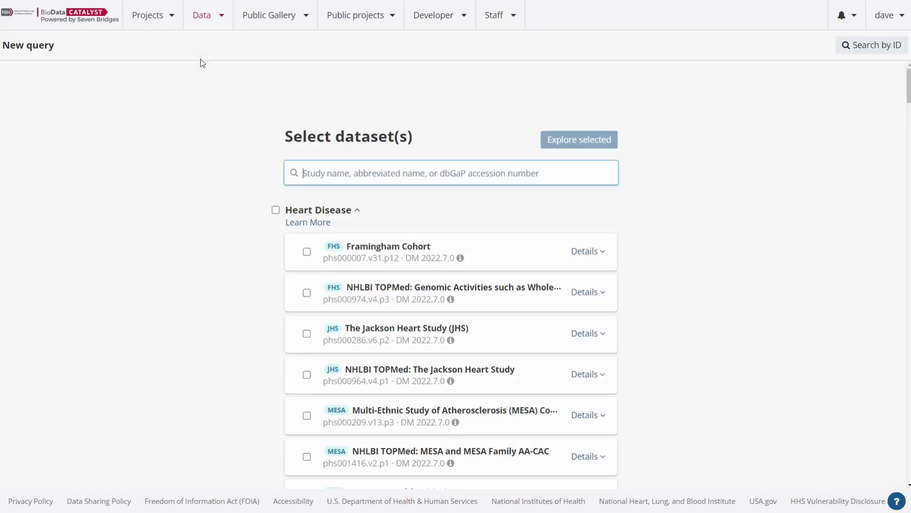
pyautogui.click(358, 212)
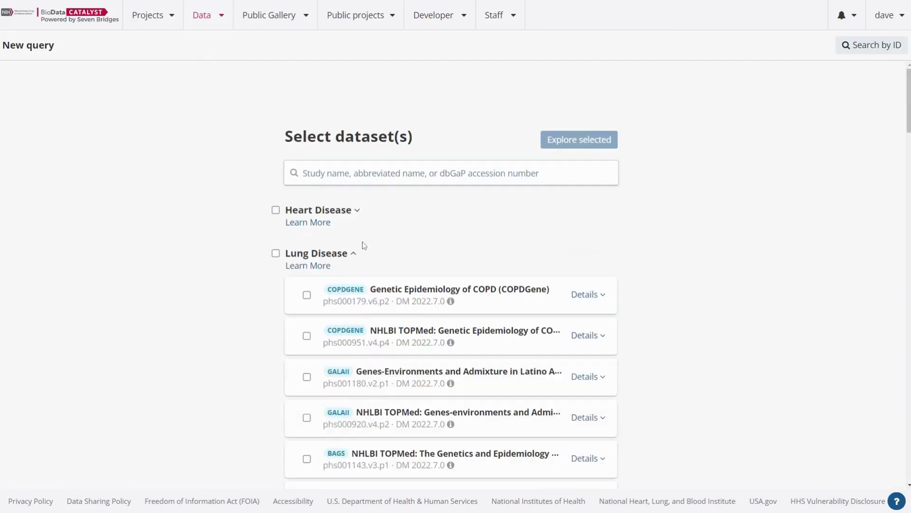
pyautogui.click(351, 261)
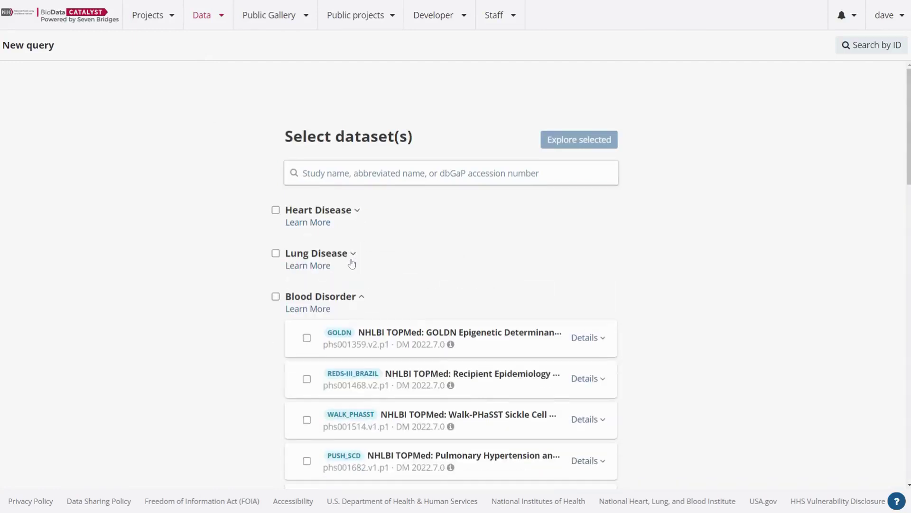
pyautogui.click(359, 299)
pyautogui.scroll(-3, 662, 299)
pyautogui.click(360, 197)
pyautogui.scroll(-2, 728, 248)
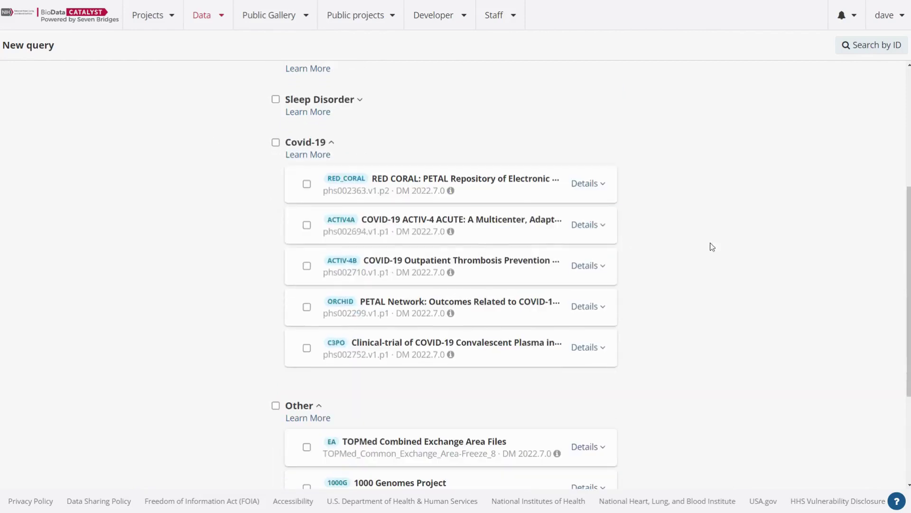
pyautogui.click(332, 144)
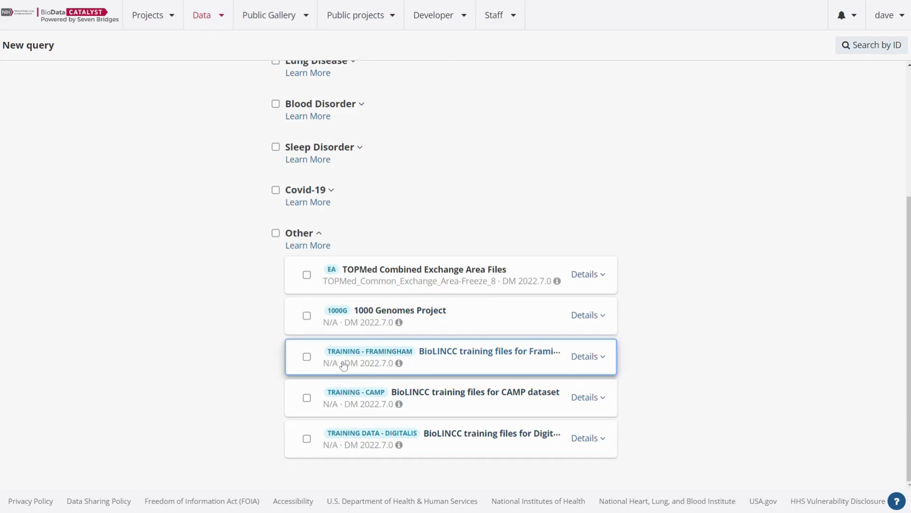
pyautogui.click(320, 234)
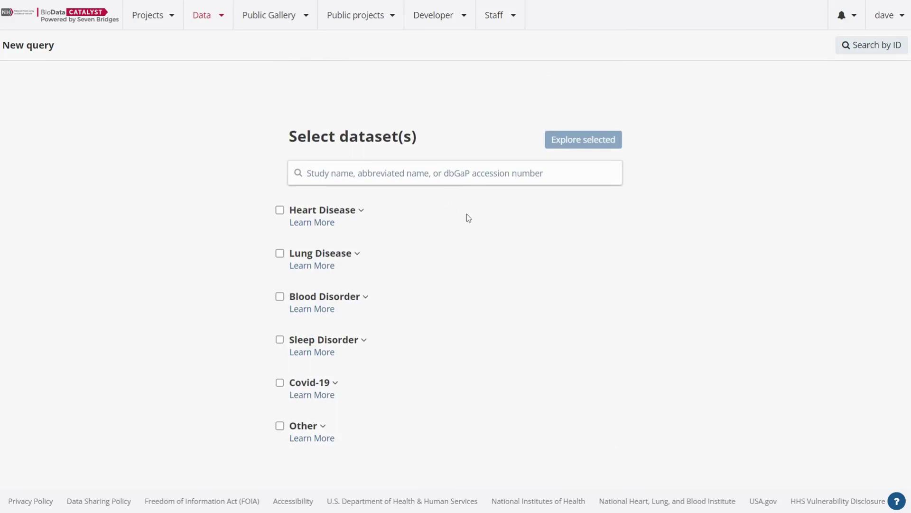
# Under Other, select only the 1000 Genomes Project dataset, leaving Framingham training files unticked
pyautogui.click(324, 425)
pyautogui.scroll(-4, 662, 320)
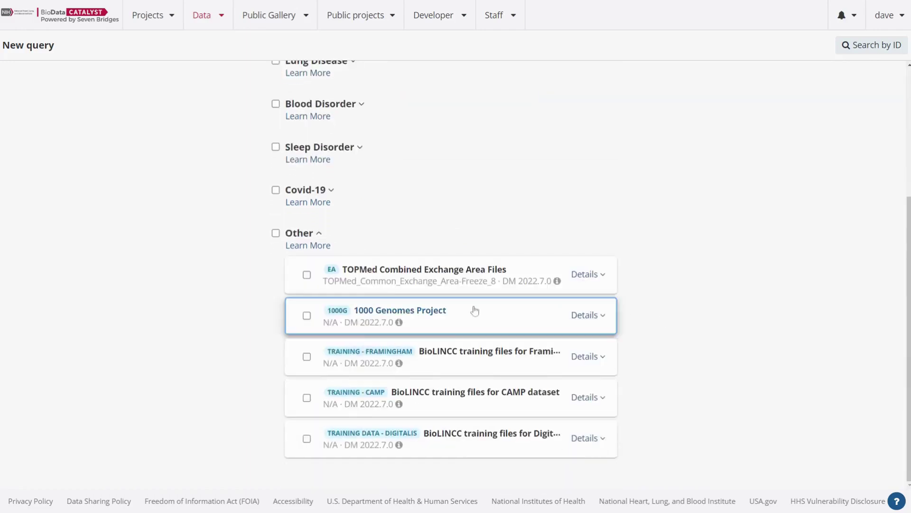
pyautogui.click(307, 317)
pyautogui.scroll(1, 750, 315)
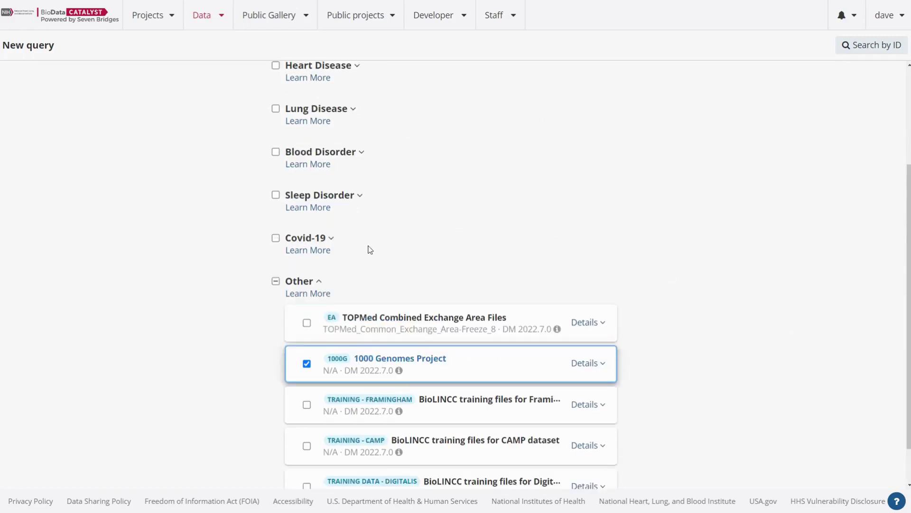
pyautogui.click(306, 404)
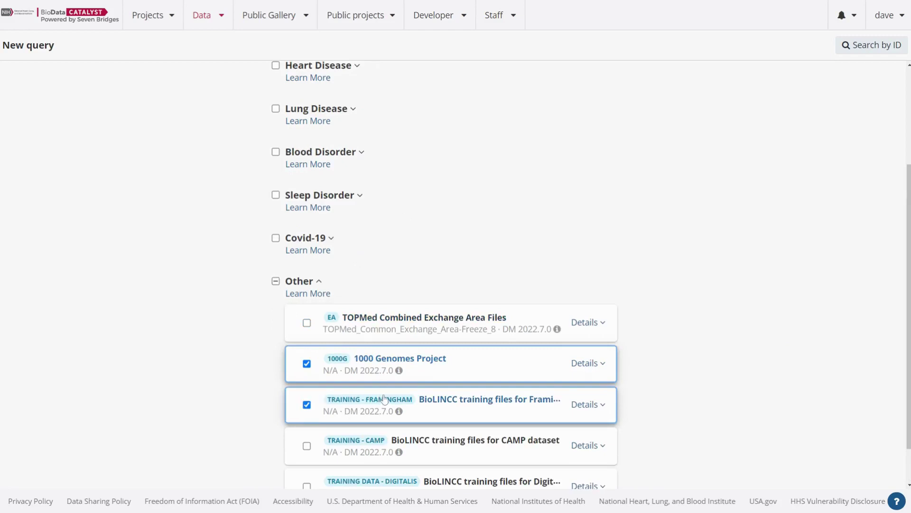
pyautogui.click(307, 405)
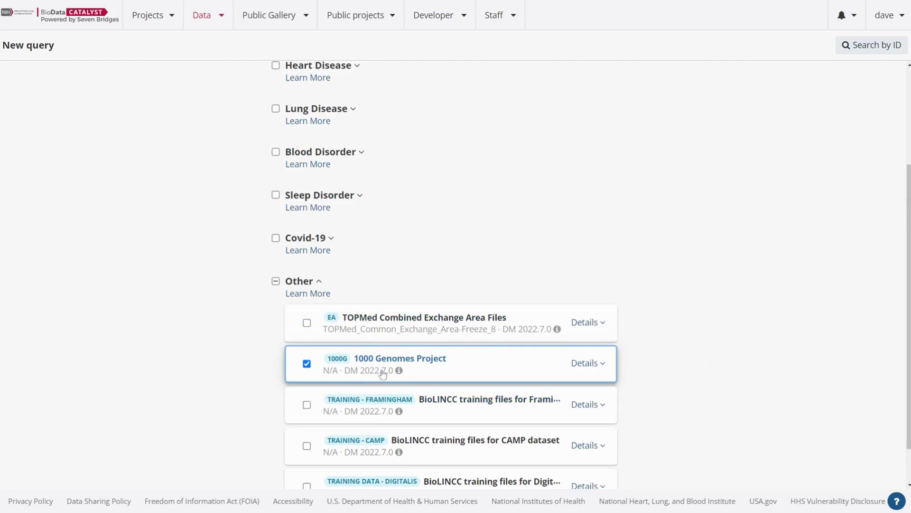
pyautogui.scroll(3, 729, 357)
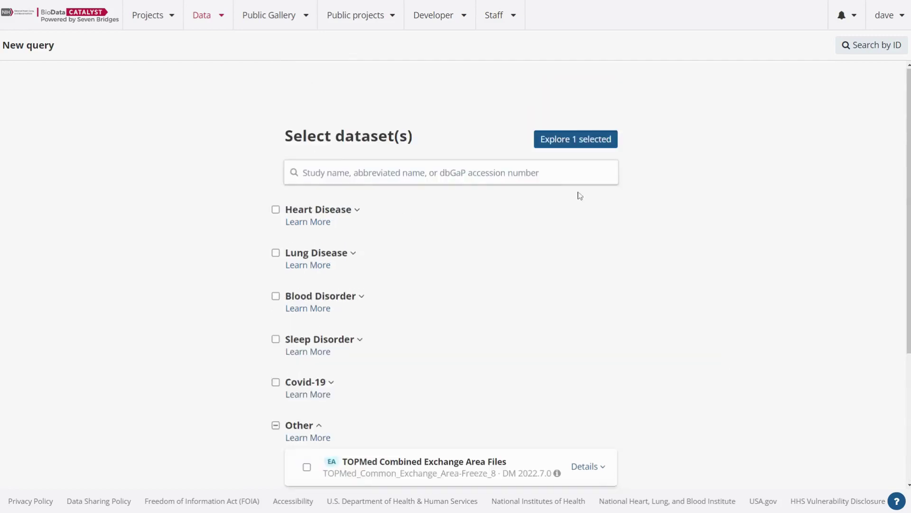
# Explore the selected 1000 Genomes dataset and start the query from the File entity, listing 6,648 files
pyautogui.click(601, 148)
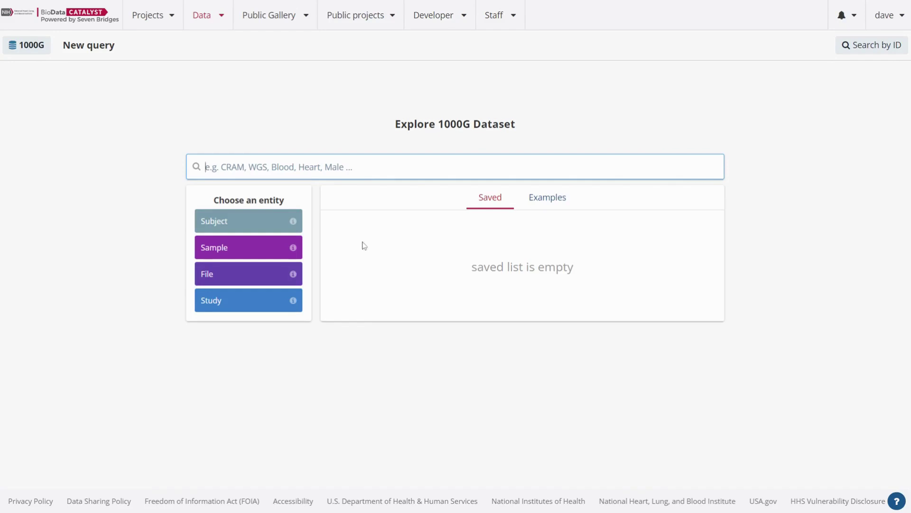
pyautogui.click(239, 279)
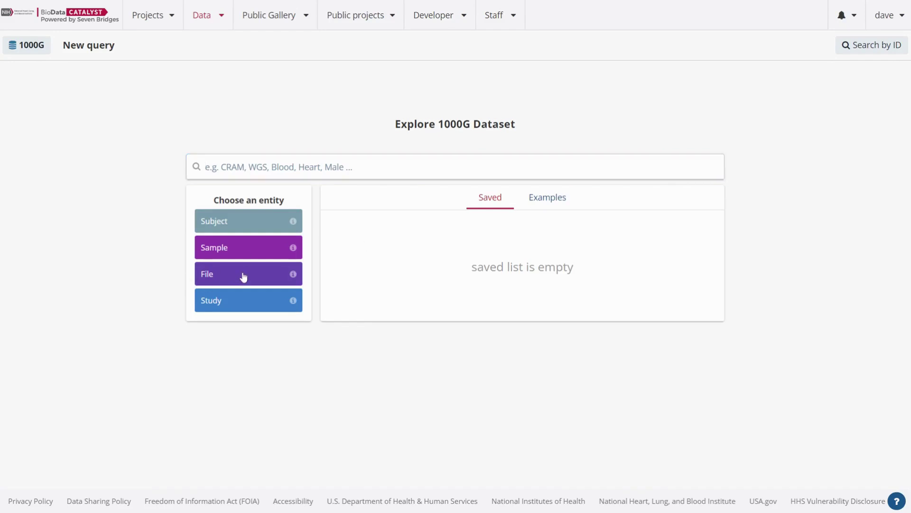
pyautogui.click(243, 276)
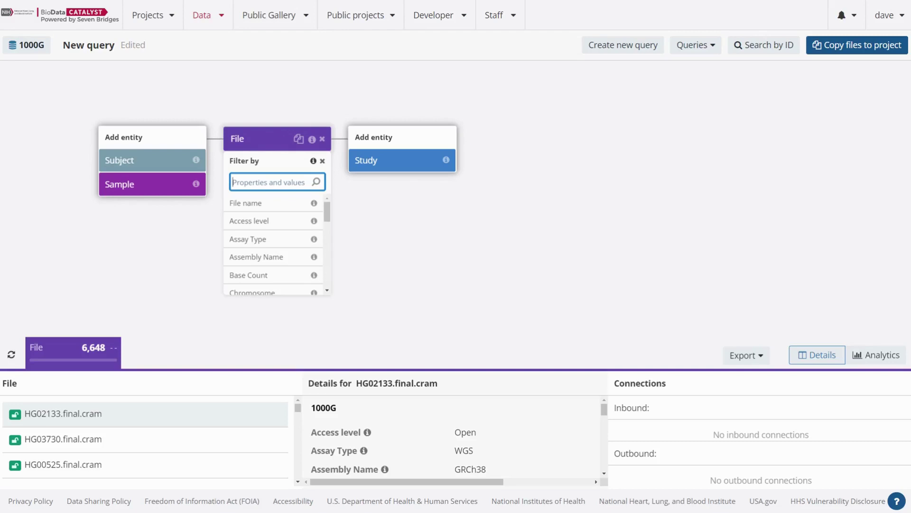
# Link the Study and Sample entities to the File node in the 1000G query
pyautogui.moveTo(264, 141); pyautogui.dragTo(224, 104)
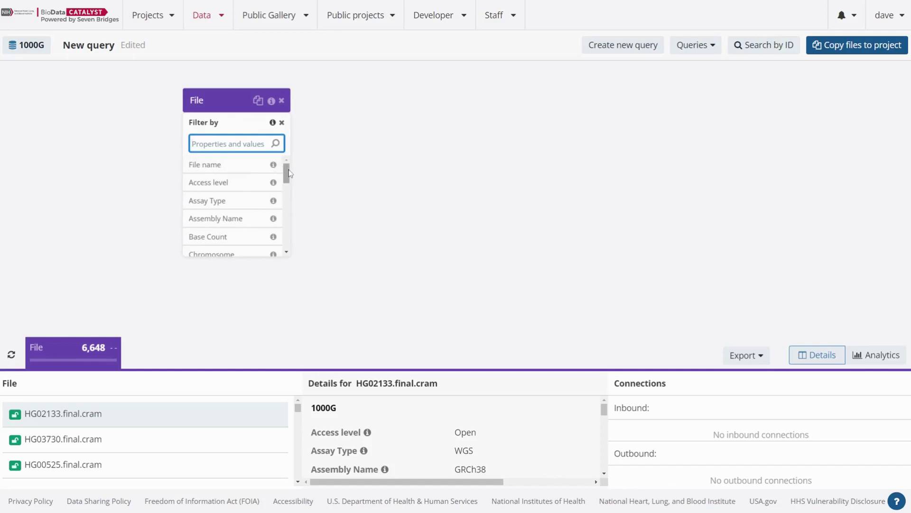
pyautogui.moveTo(288, 173)
pyautogui.mouseDown()
pyautogui.moveTo(288, 188)
pyautogui.moveTo(286, 169)
pyautogui.mouseUp()
pyautogui.scroll(-1, 255, 201)
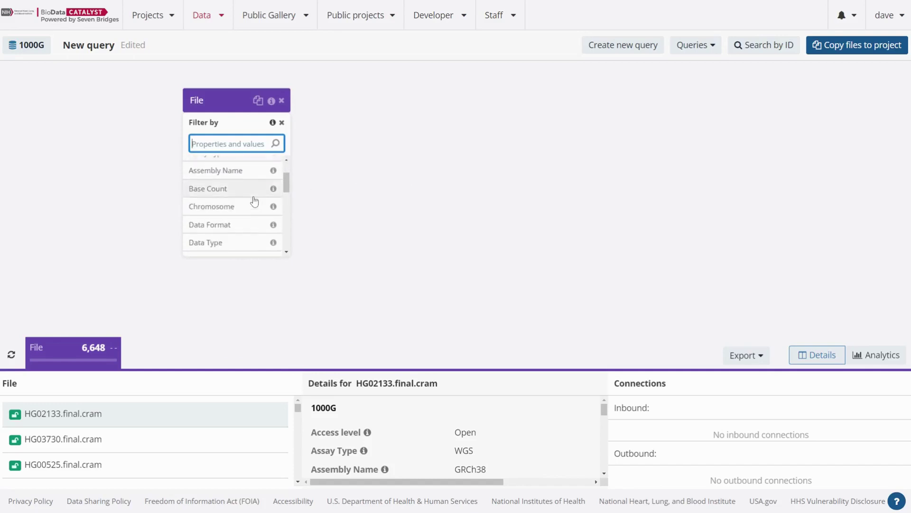
pyautogui.scroll(-1, 252, 200)
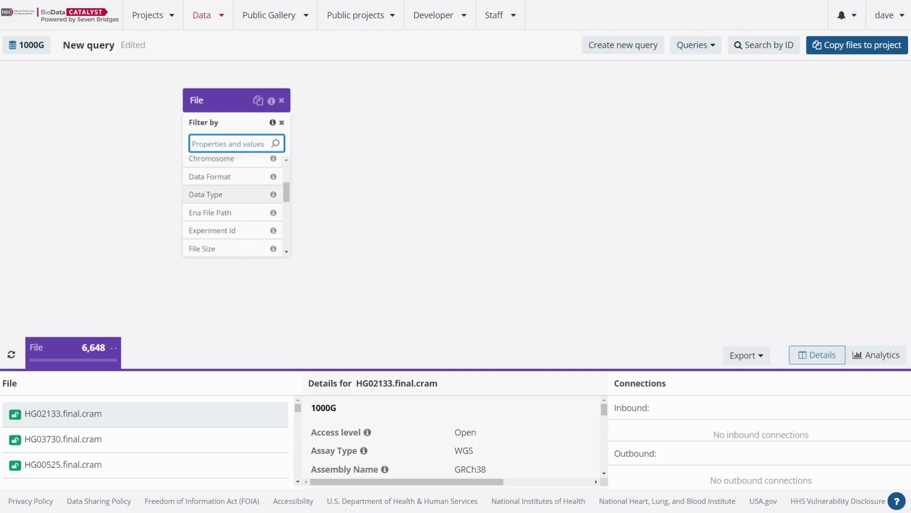
pyautogui.click(211, 101)
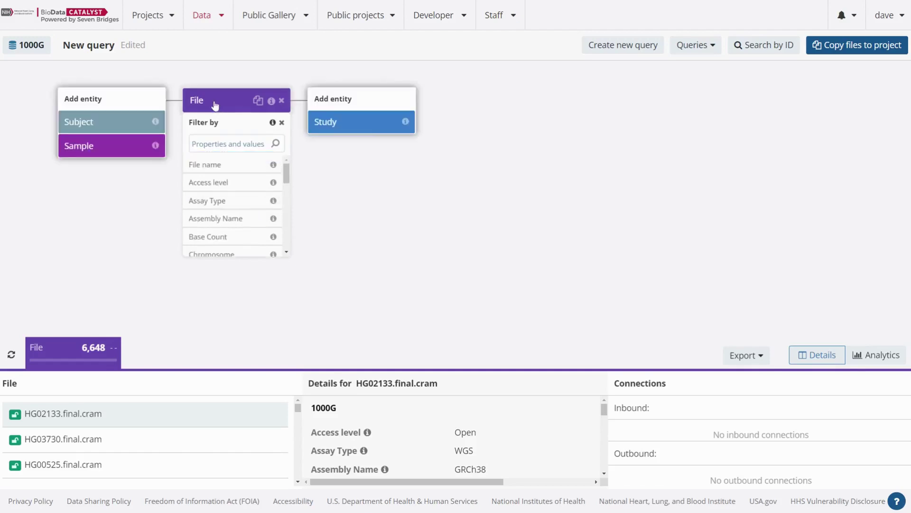
pyautogui.click(369, 127)
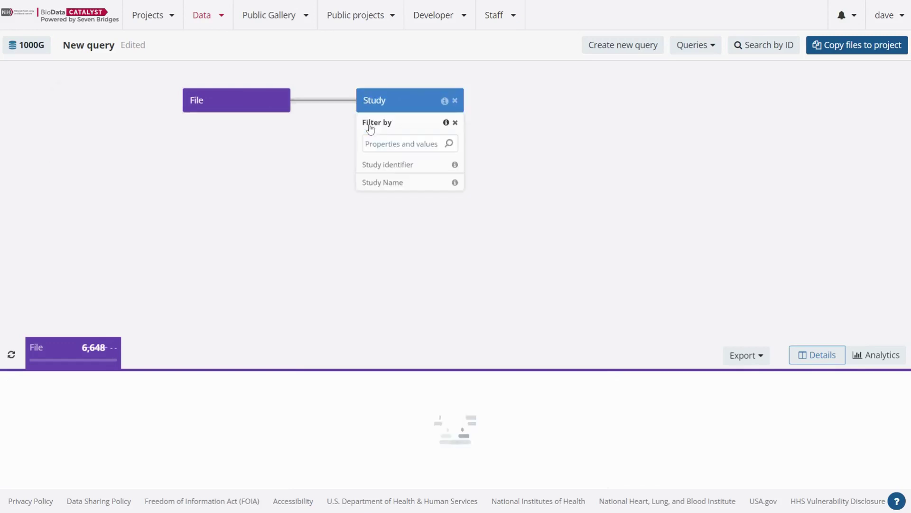
pyautogui.click(226, 109)
pyautogui.click(96, 147)
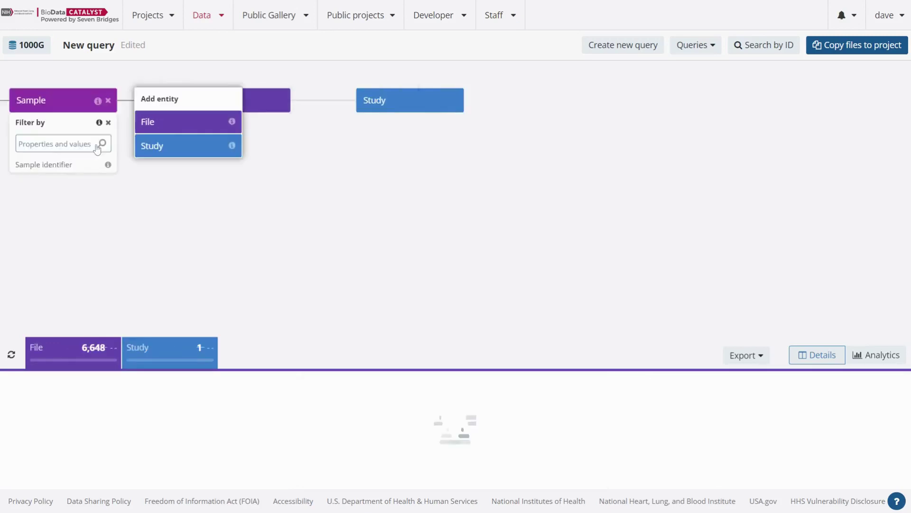
pyautogui.click(128, 119)
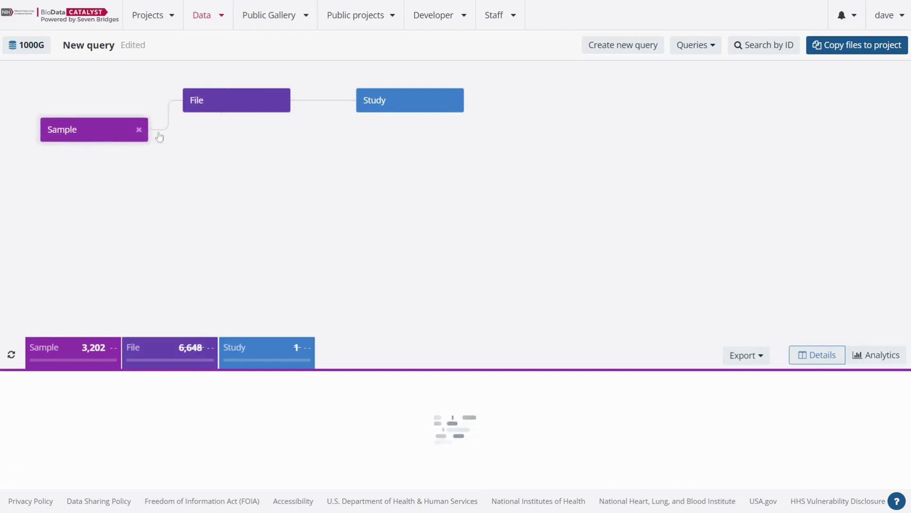
# Rearrange the nodes, remove Study, and clear the whole query back to Explore 1000G Dataset
pyautogui.moveTo(118, 136); pyautogui.dragTo(394, 195)
pyautogui.moveTo(240, 110); pyautogui.dragTo(202, 157)
pyautogui.moveTo(399, 106); pyautogui.dragTo(407, 109)
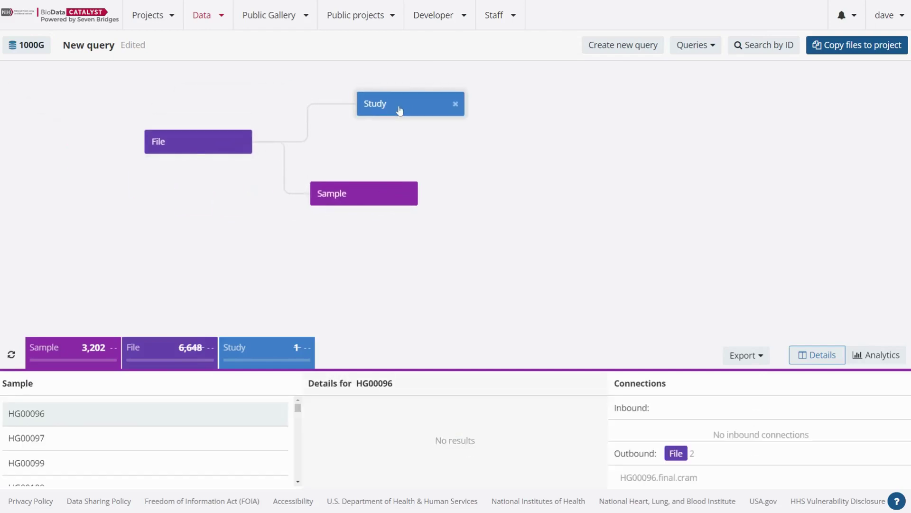
pyautogui.click(455, 104)
pyautogui.click(408, 201)
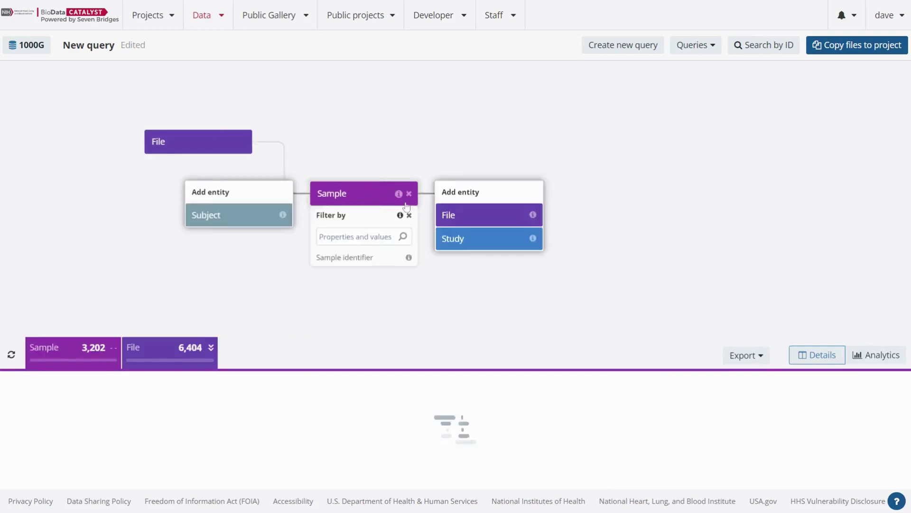
pyautogui.click(409, 195)
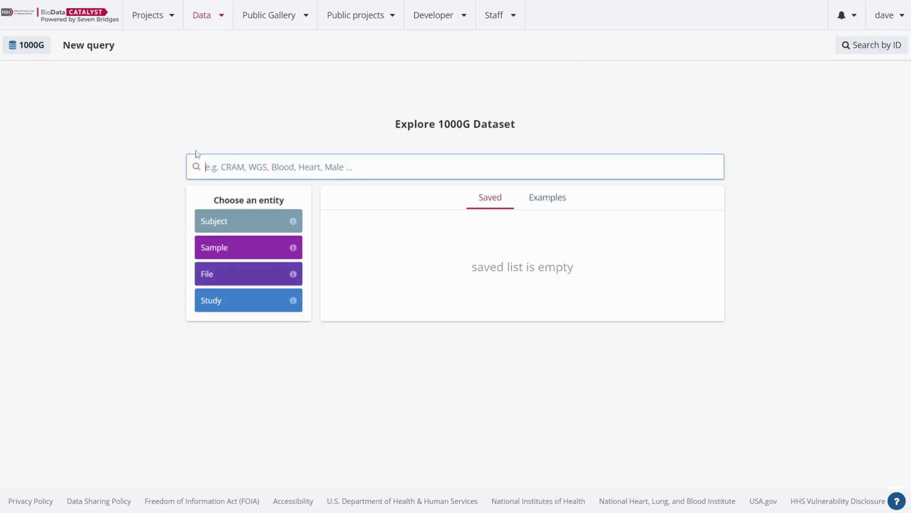
# Rebuild the query from File and enlarge the results area showing HG02133.final.cram's WGS, GRCh38 details
pyautogui.click(226, 278)
pyautogui.click(272, 141)
pyautogui.moveTo(272, 141); pyautogui.dragTo(245, 110)
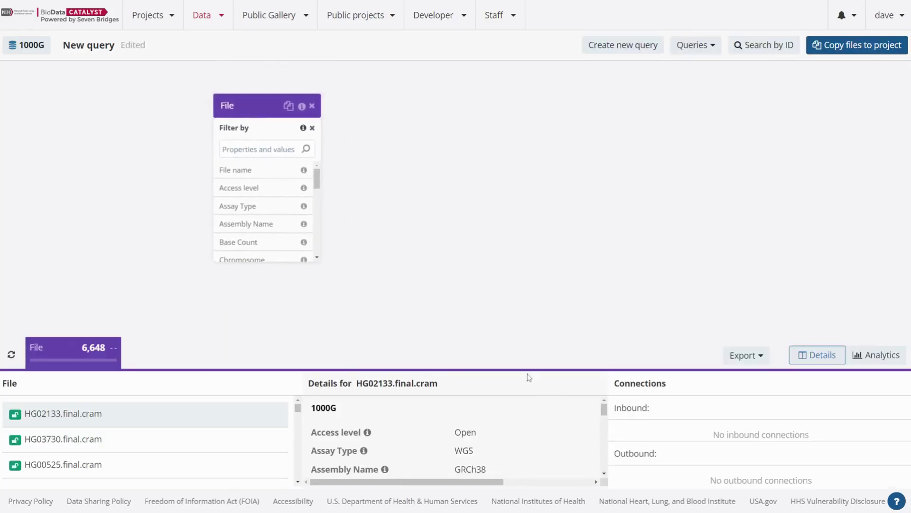
pyautogui.moveTo(525, 370); pyautogui.dragTo(515, 162)
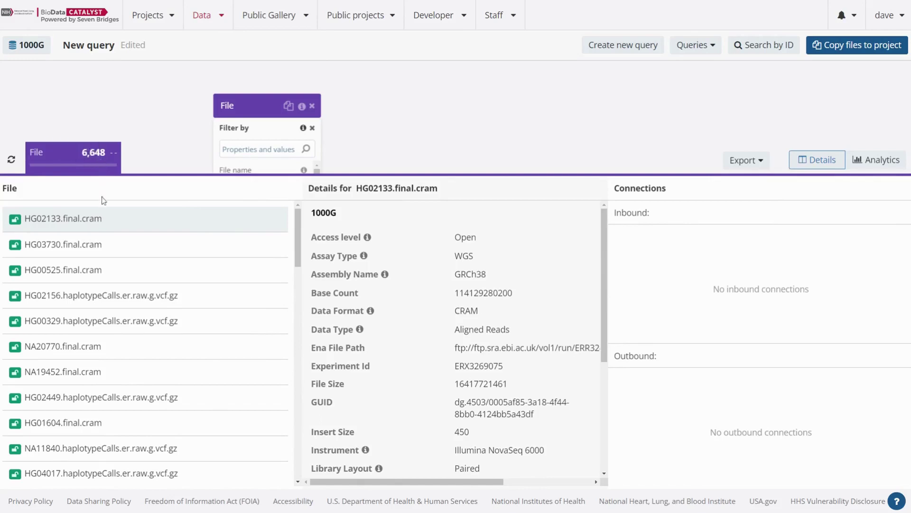
pyautogui.scroll(-4, 112, 261)
pyautogui.scroll(-4, 112, 271)
pyautogui.scroll(7, 112, 271)
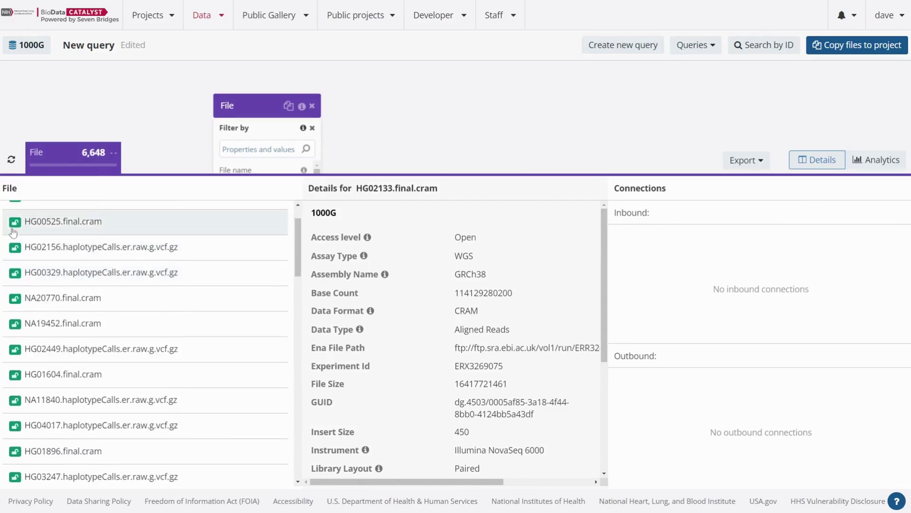
pyautogui.scroll(1, 15, 240)
pyautogui.scroll(-7, 85, 302)
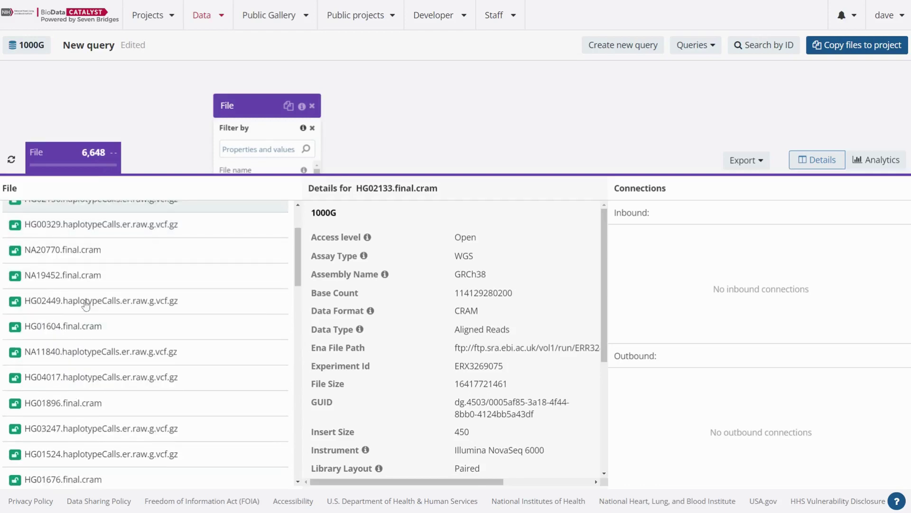
pyautogui.scroll(7, 142, 327)
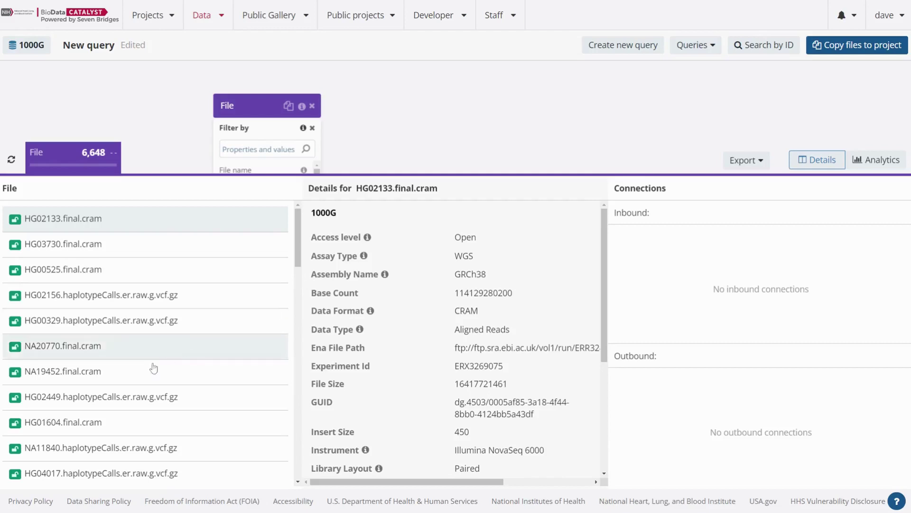
# Open the details of HG01676.final.cram from the file list
pyautogui.scroll(-4, 123, 373)
pyautogui.click(104, 363)
pyautogui.click(90, 384)
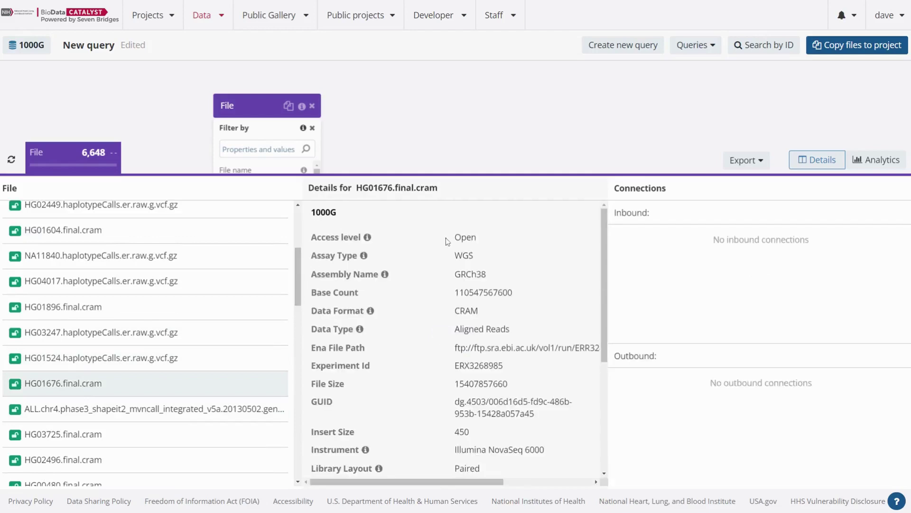
pyautogui.scroll(-1, 443, 242)
pyautogui.scroll(-1, 434, 316)
pyautogui.scroll(-2, 435, 317)
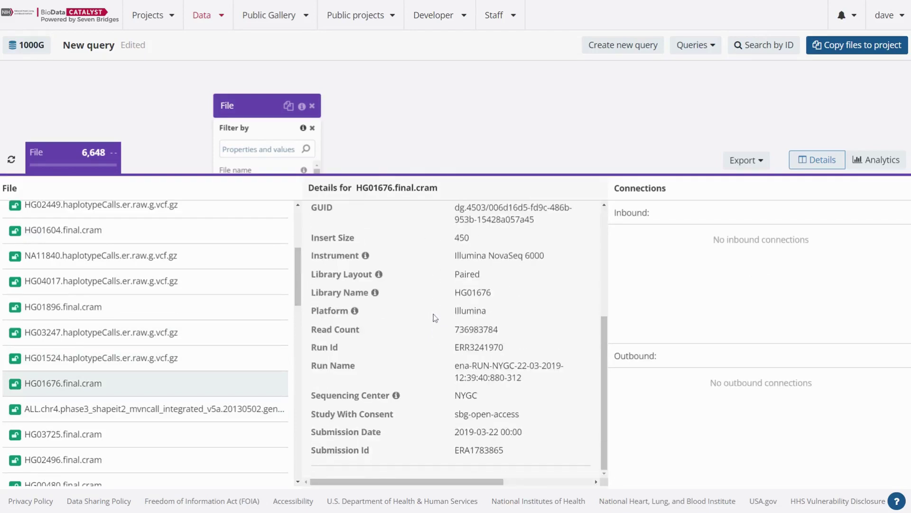
pyautogui.scroll(5, 433, 342)
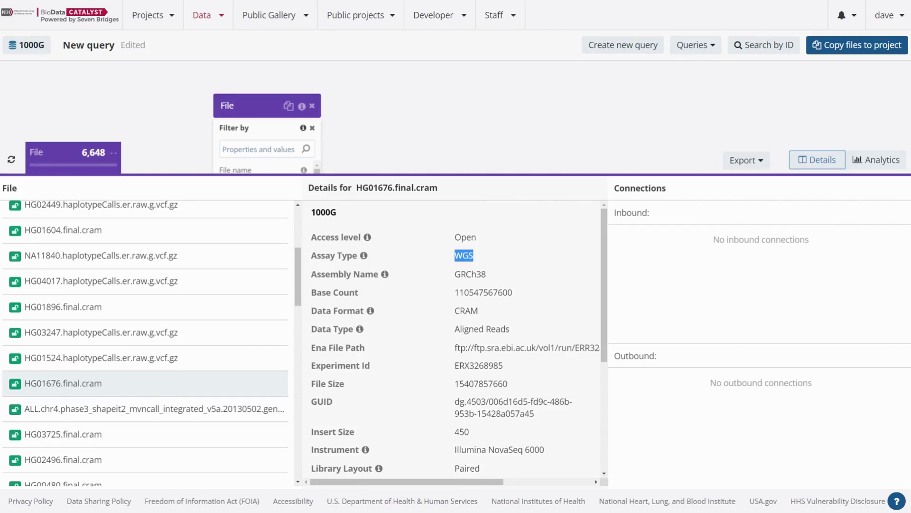
# Review its metadata: GRCh38 assembly, base count, ENA path, Illumina platform, submission date, NYGC sequencing center
pyautogui.doubleClick(470, 274)
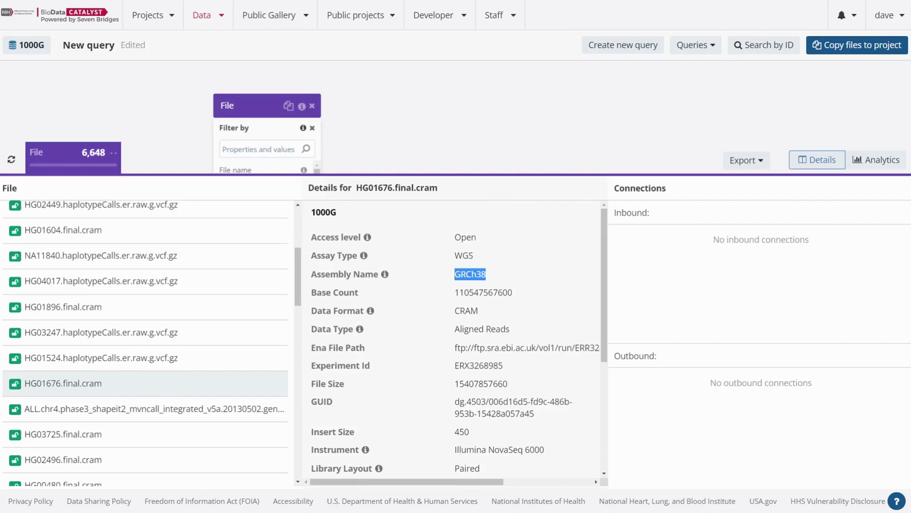
pyautogui.doubleClick(484, 293)
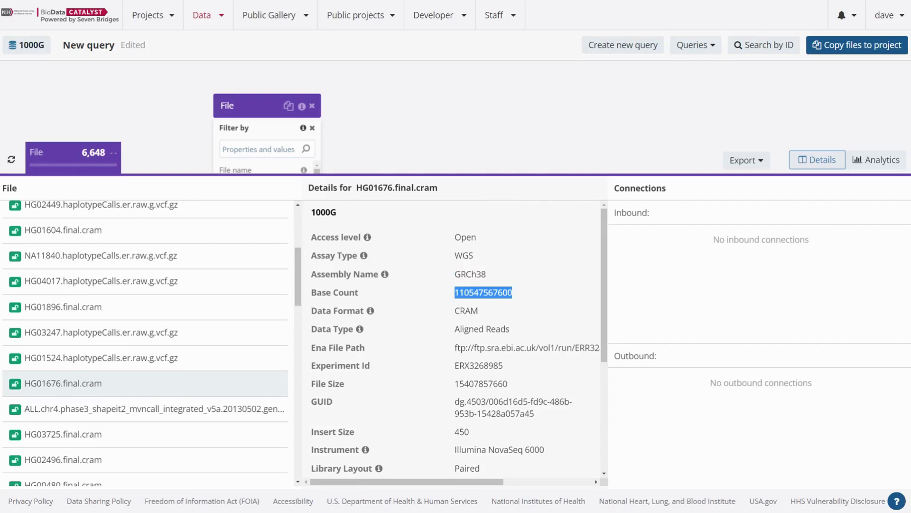
pyautogui.scroll(-1, 455, 339)
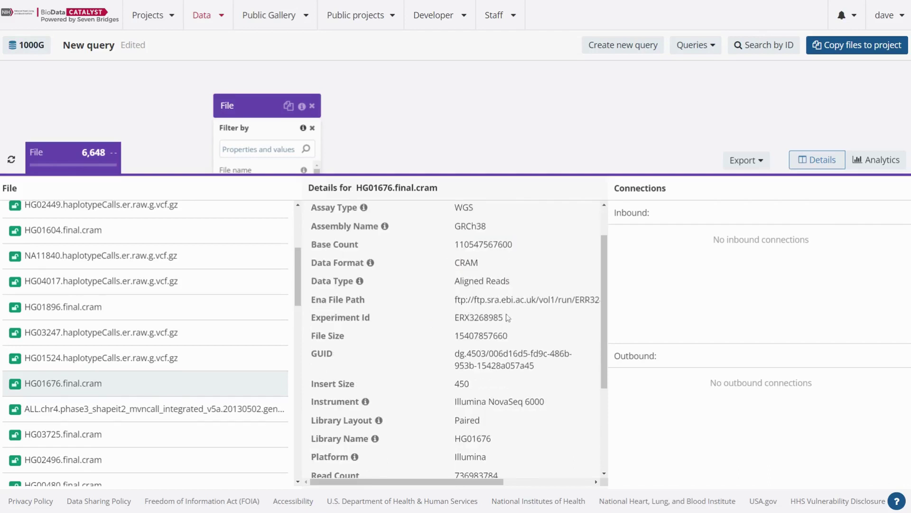
pyautogui.scroll(-1, 474, 328)
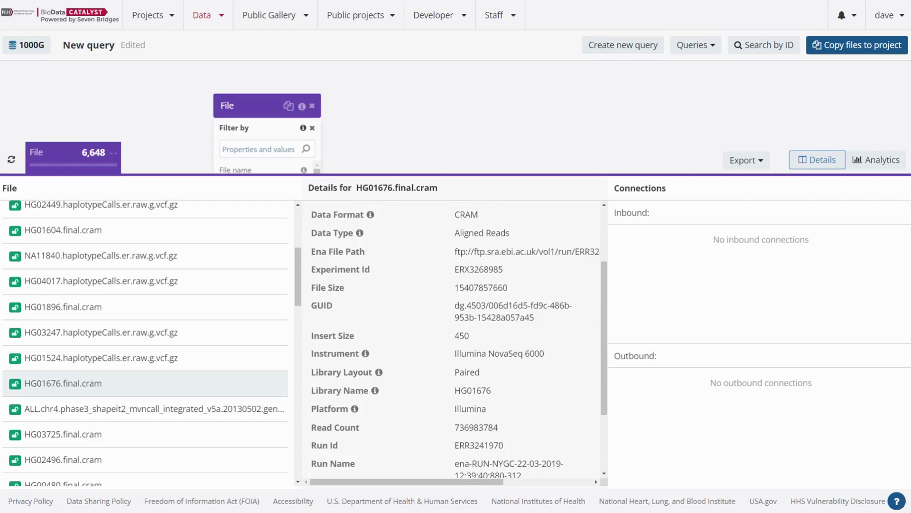
pyautogui.tripleClick(520, 252)
pyautogui.scroll(-2, 520, 251)
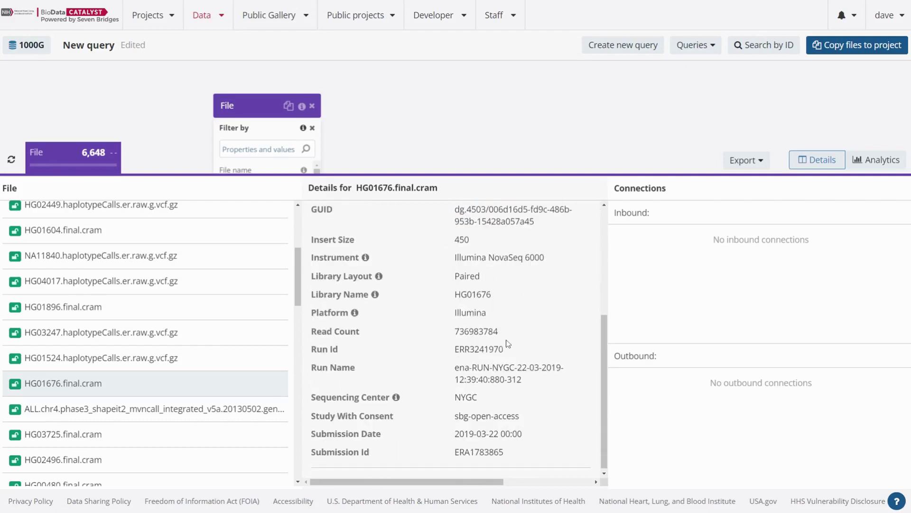
pyautogui.doubleClick(470, 313)
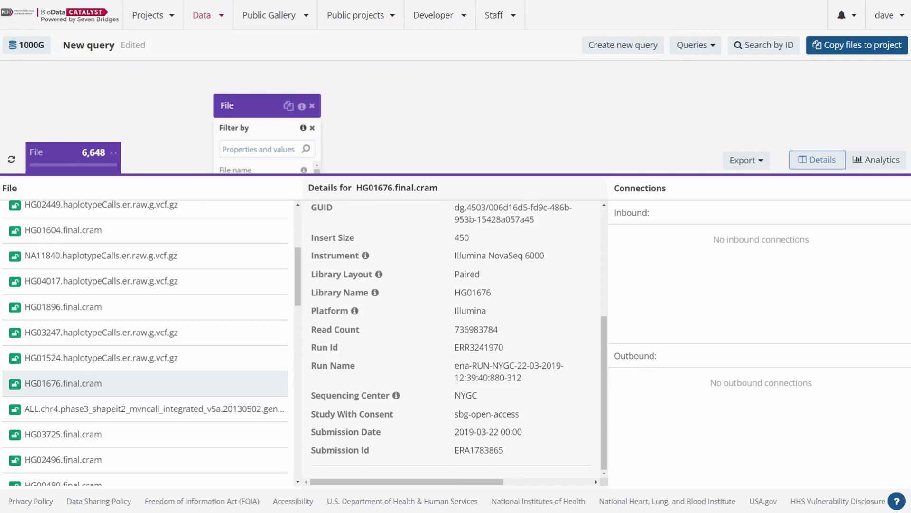
pyautogui.moveTo(480, 414); pyautogui.dragTo(519, 414)
pyautogui.click(520, 414)
pyautogui.tripleClick(489, 431)
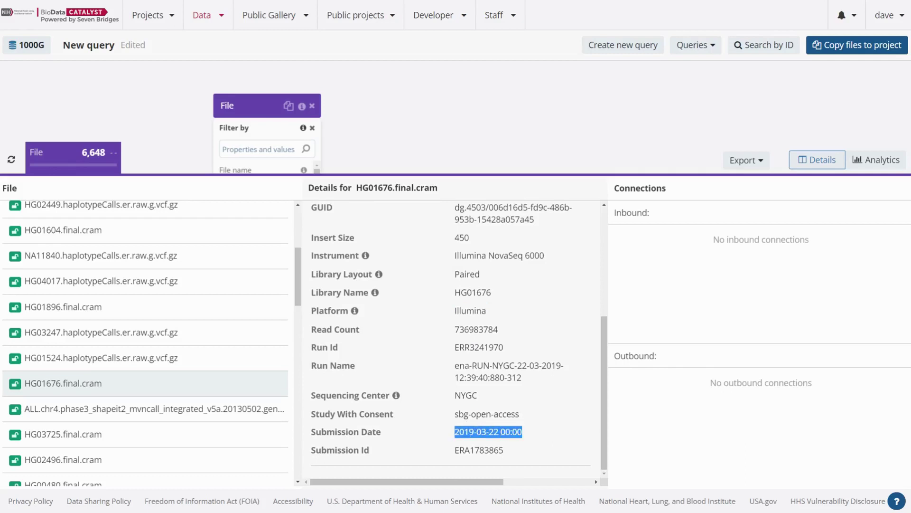
pyautogui.click(533, 401)
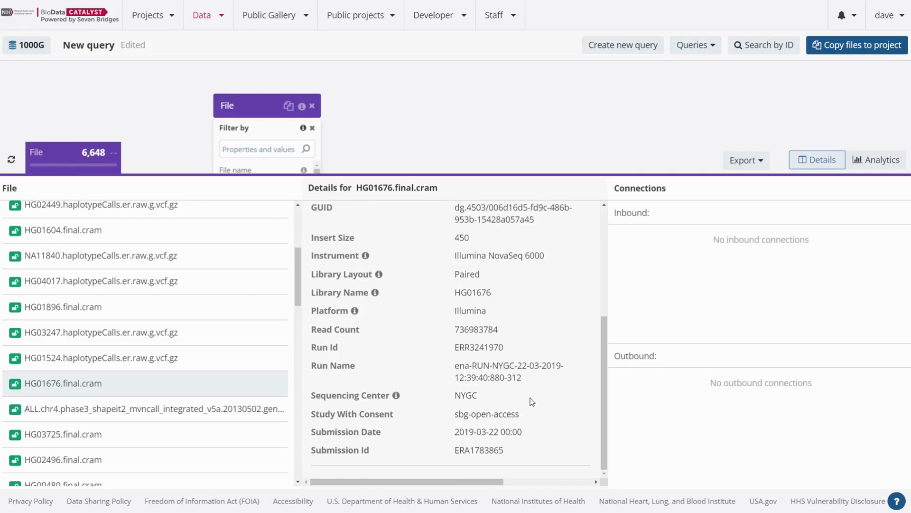
pyautogui.moveTo(467, 395); pyautogui.dragTo(472, 395)
pyautogui.click(489, 403)
pyautogui.doubleClick(466, 395)
pyautogui.scroll(4, 465, 395)
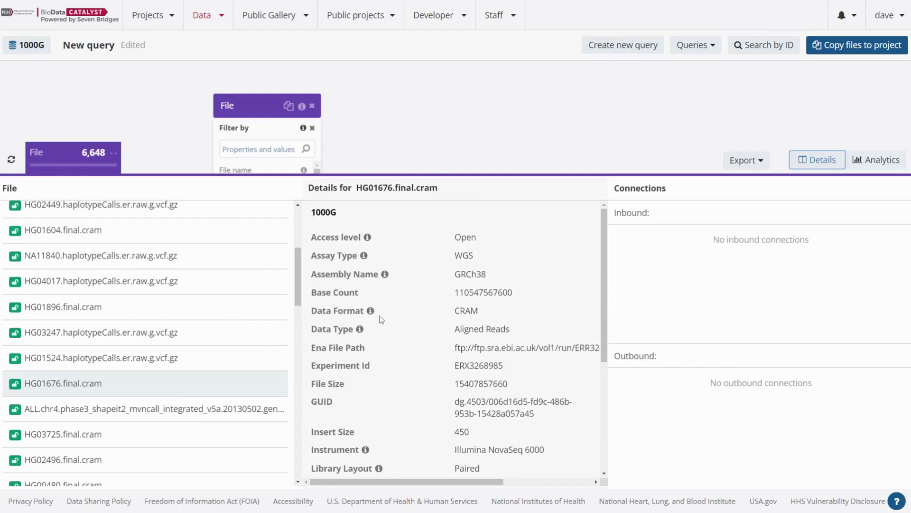
# Move the File card up and enlarge the query canvas above the results
pyautogui.moveTo(261, 110); pyautogui.dragTo(327, 96)
pyautogui.moveTo(470, 173); pyautogui.dragTo(470, 242)
pyautogui.moveTo(315, 99); pyautogui.dragTo(329, 90)
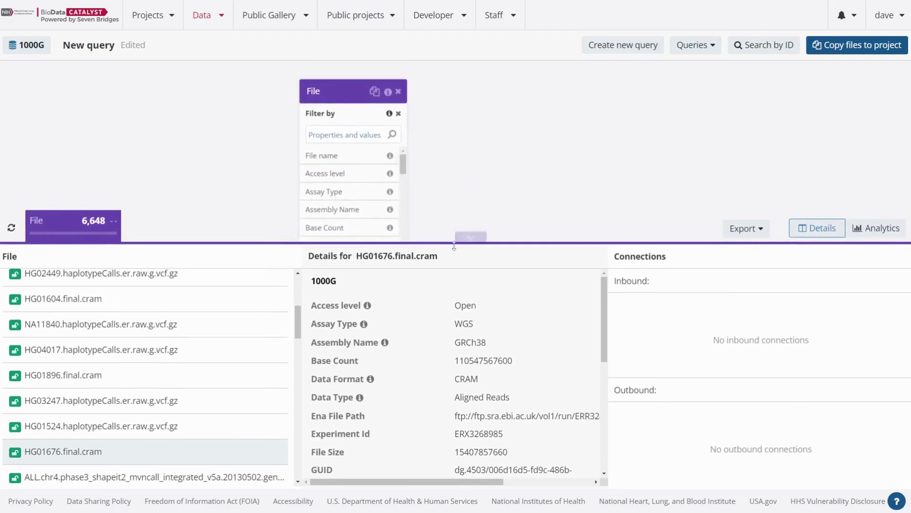
pyautogui.moveTo(450, 246); pyautogui.dragTo(444, 280)
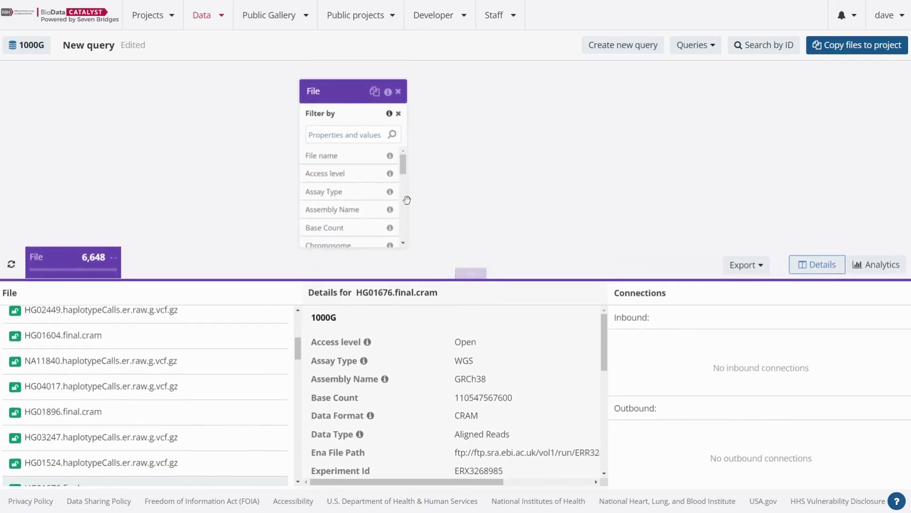
pyautogui.moveTo(403, 171); pyautogui.dragTo(405, 179)
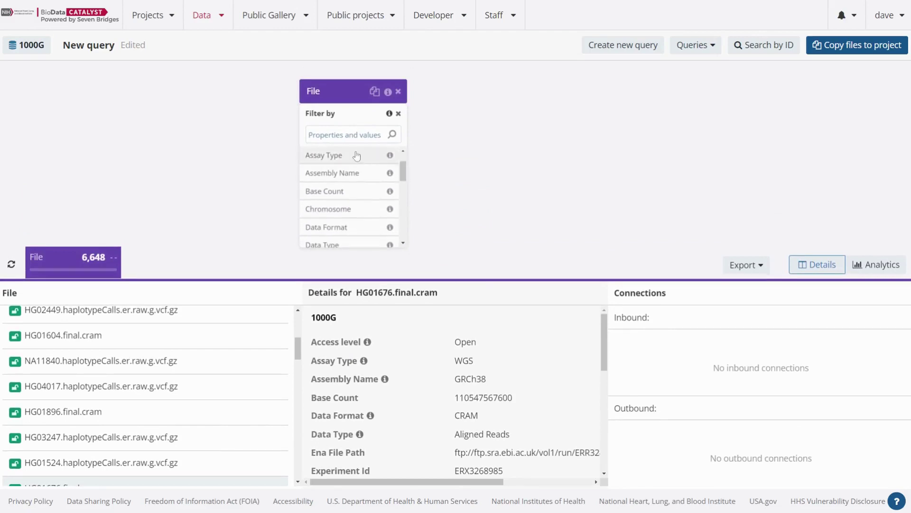
# Search the File filter properties for 'cram' to find the Data Format value CRAM
pyautogui.click(350, 135)
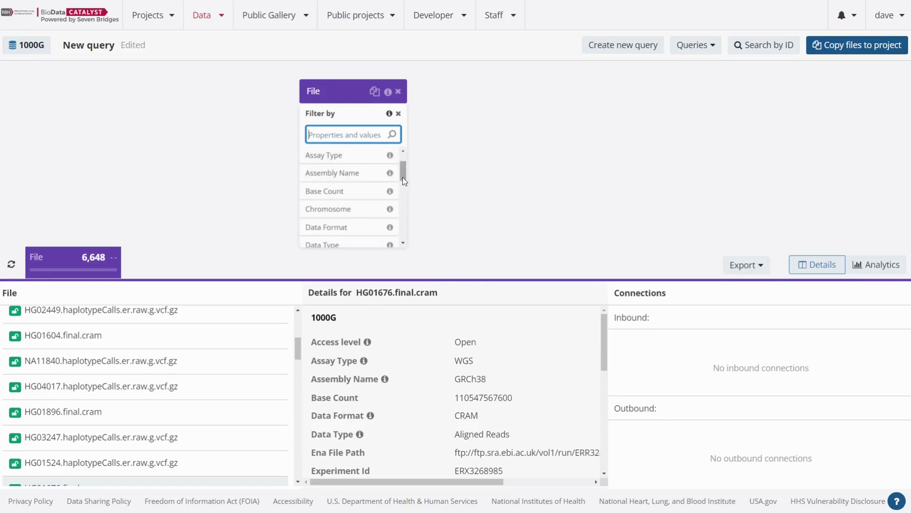
pyautogui.moveTo(403, 176); pyautogui.dragTo(404, 197)
pyautogui.click(339, 160)
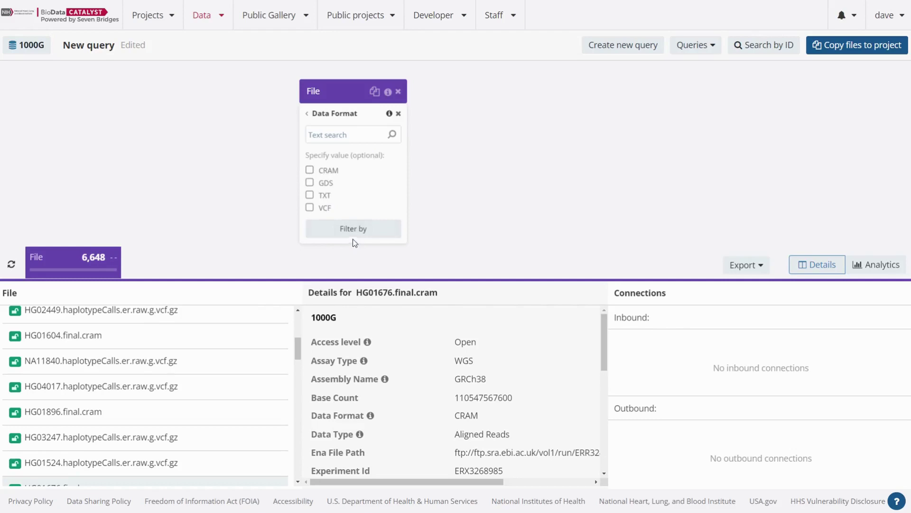
pyautogui.click(307, 114)
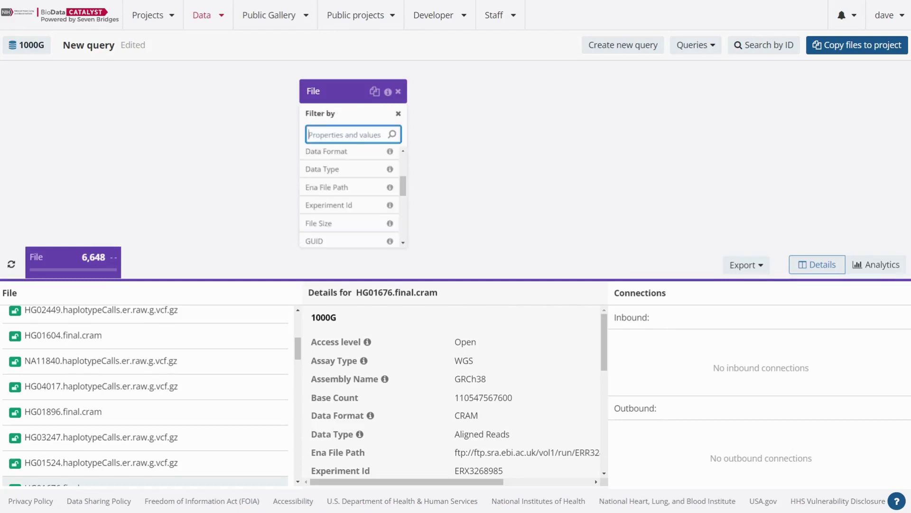
pyautogui.write('cram')
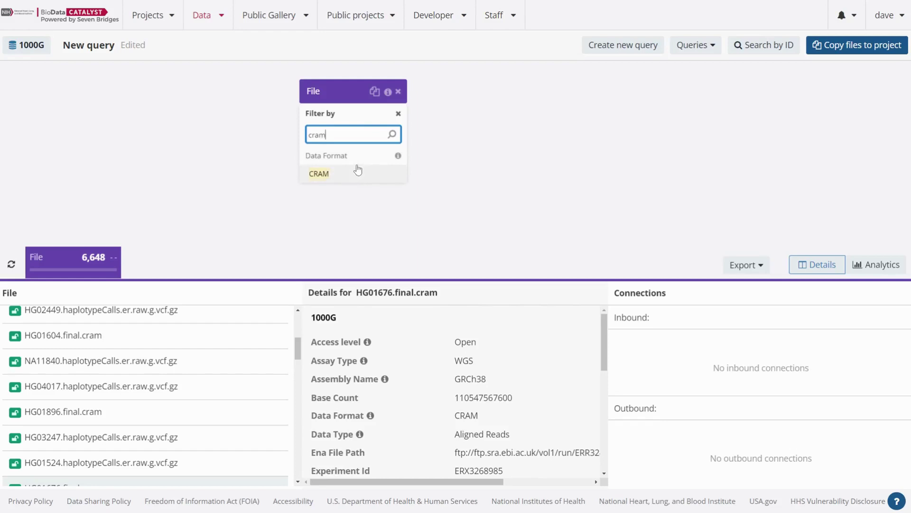
pyautogui.click(337, 180)
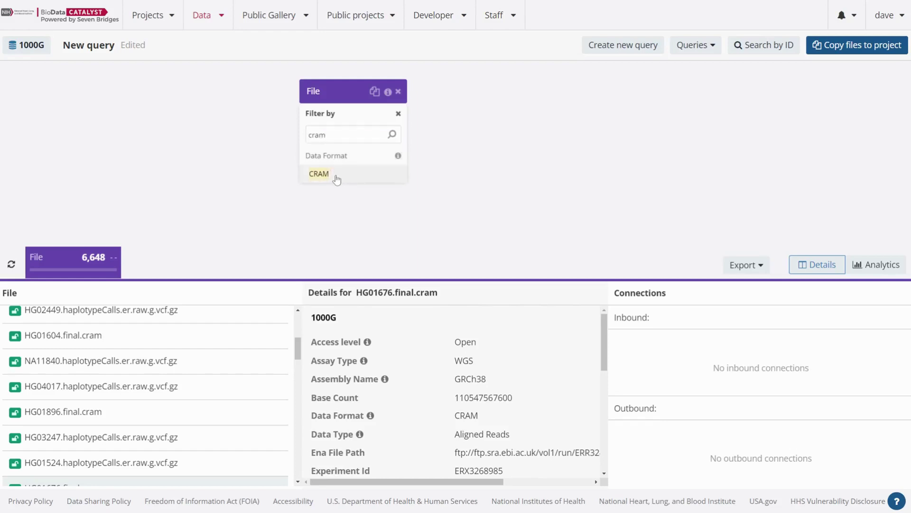
# Apply the Data Format = CRAM filter and refresh the count to 3,202 files
pyautogui.click(337, 180)
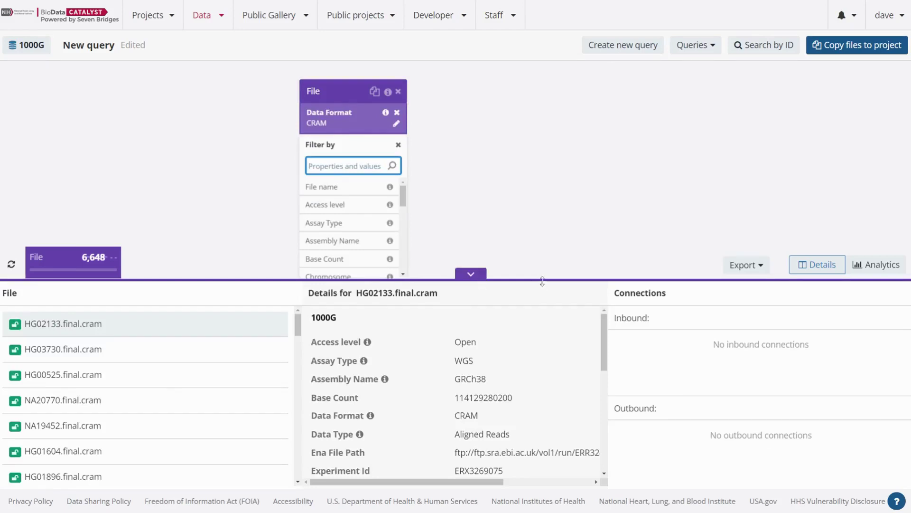
pyautogui.moveTo(531, 284); pyautogui.dragTo(475, 222)
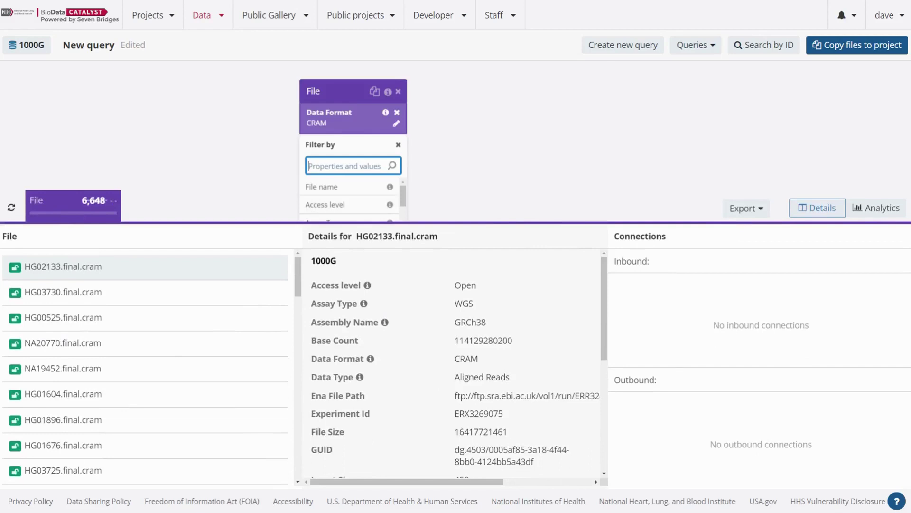
pyautogui.click(14, 209)
pyautogui.click(13, 210)
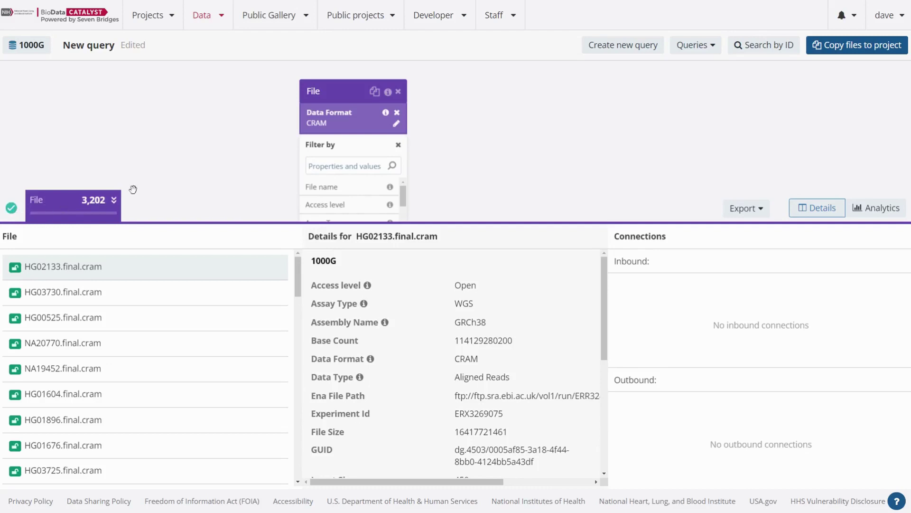
# Resize the results panels and reposition the File card on the enlarged canvas
pyautogui.moveTo(169, 220)
pyautogui.moveTo(176, 222); pyautogui.dragTo(183, 205)
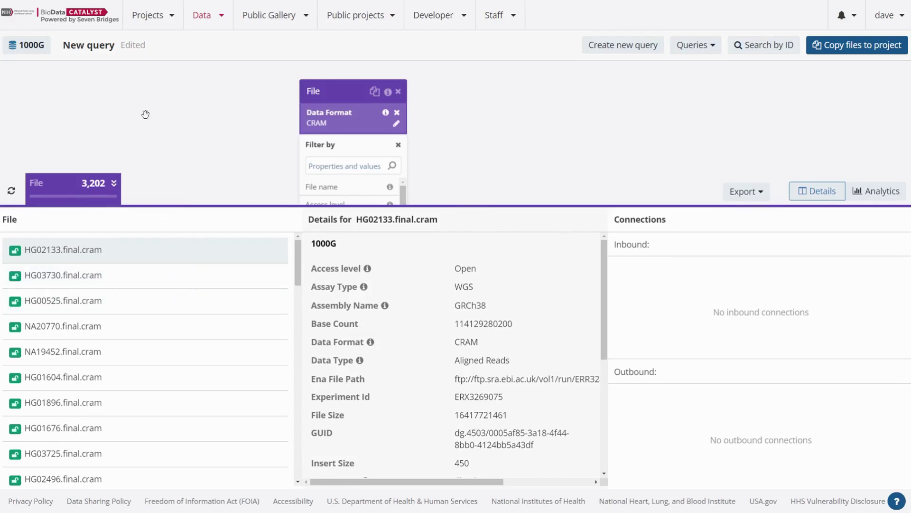
pyautogui.moveTo(321, 92); pyautogui.dragTo(278, 97)
pyautogui.moveTo(417, 207); pyautogui.dragTo(416, 246)
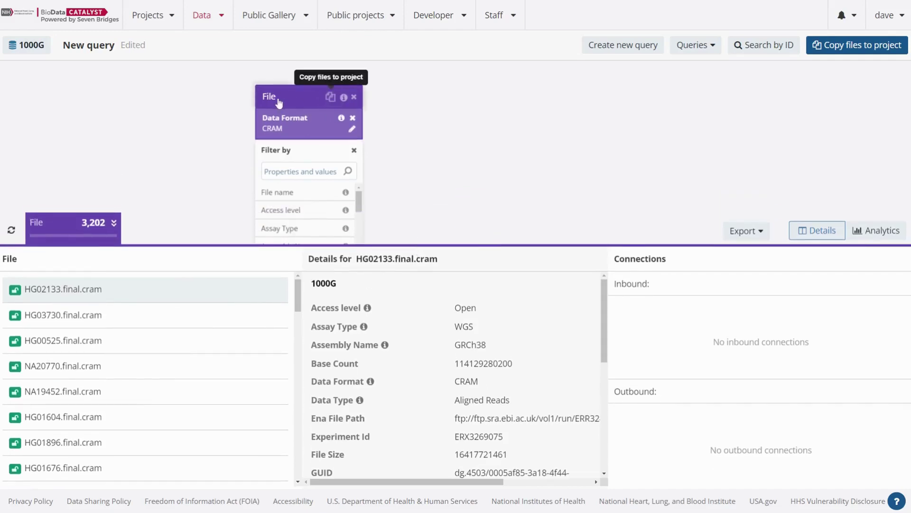
pyautogui.moveTo(278, 104); pyautogui.dragTo(303, 99)
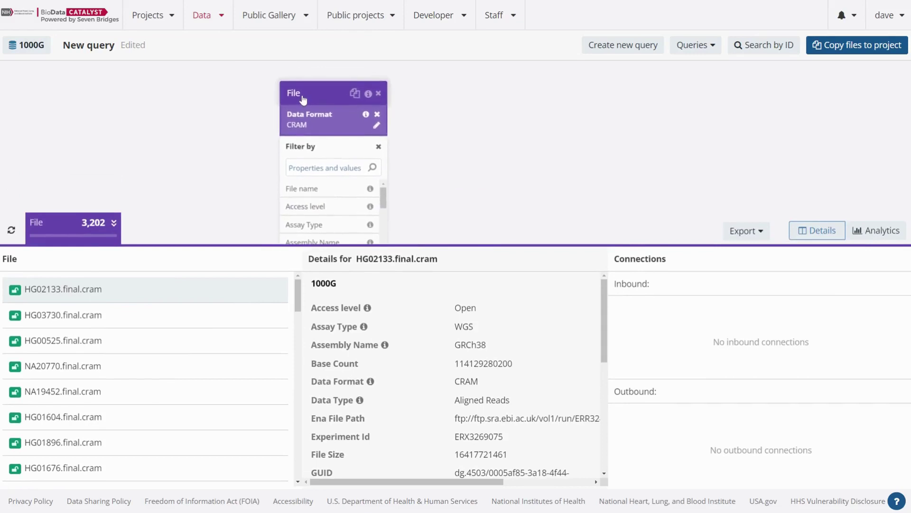
# Copy the filtered files, choosing Data Browser Project 1 - Open Data 1000 Genomes as destination
pyautogui.click(354, 95)
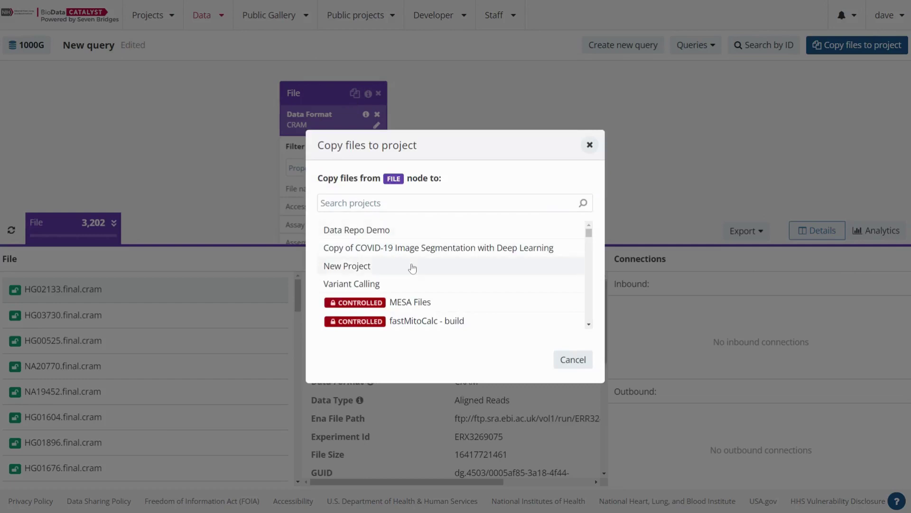
pyautogui.click(385, 203)
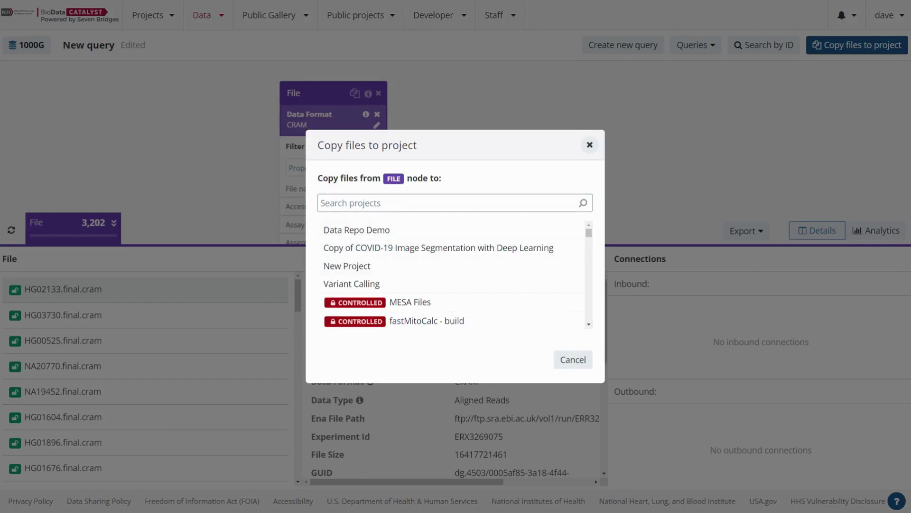
pyautogui.click(385, 203)
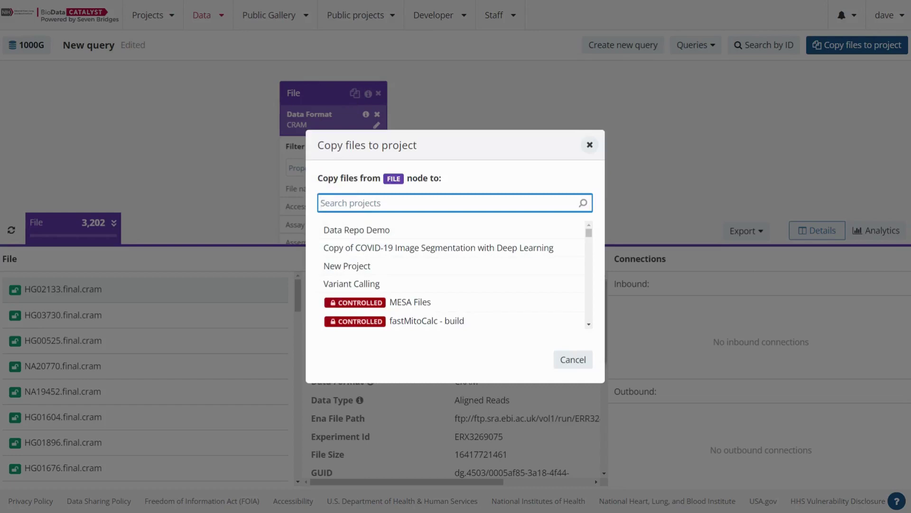
pyautogui.write('100G')
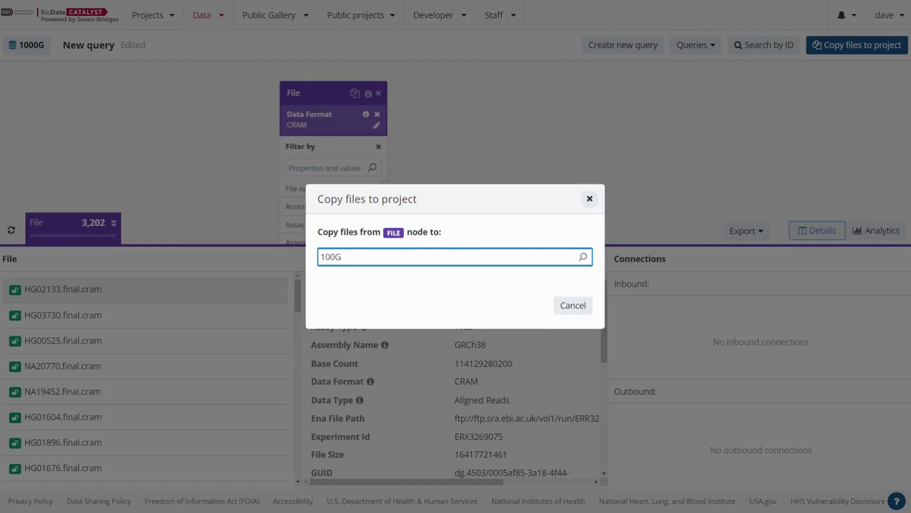
pyautogui.press('BackSpace')
pyautogui.press('BackSpace')
pyautogui.press('BackSpace')
pyautogui.press('BackSpace')
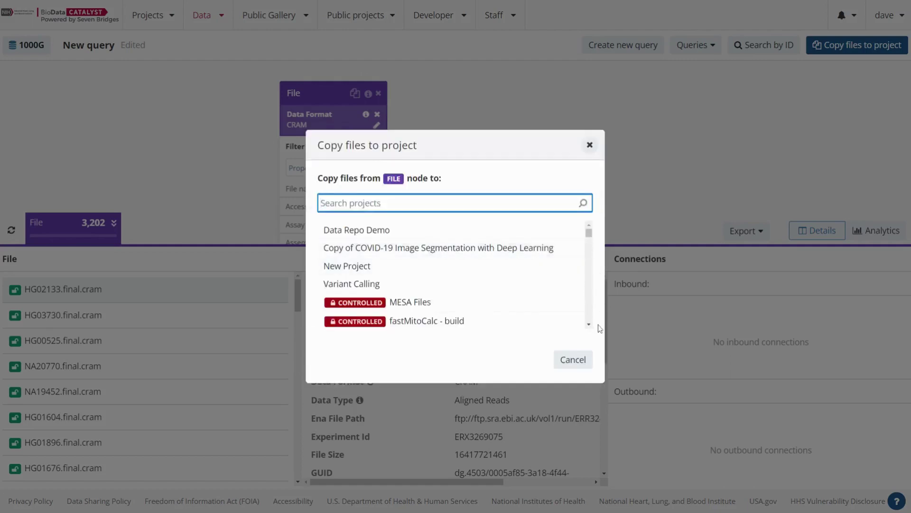
pyautogui.moveTo(590, 324); pyautogui.dragTo(590, 323)
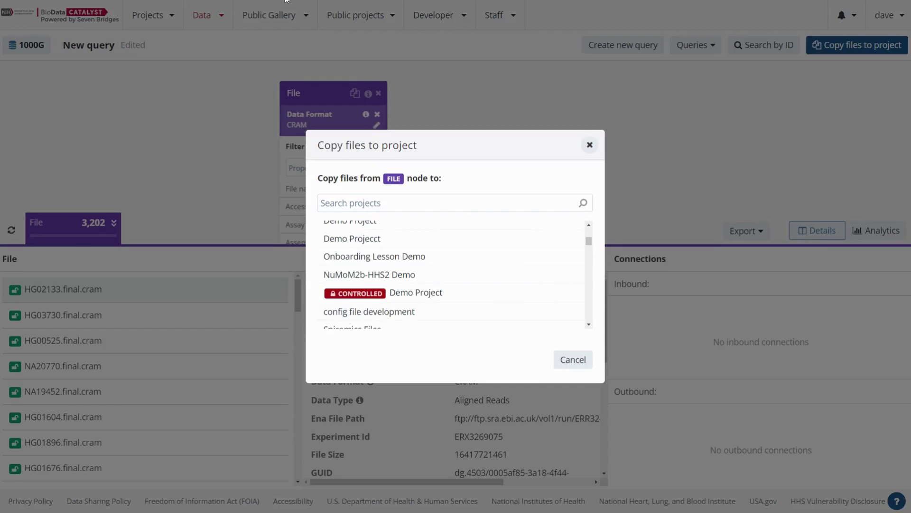
pyautogui.click(377, 205)
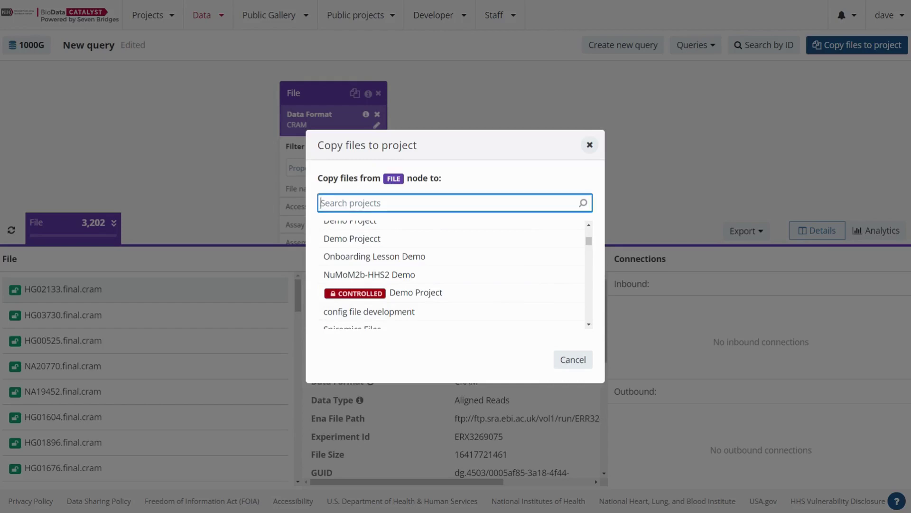
pyautogui.write('Data Browser')
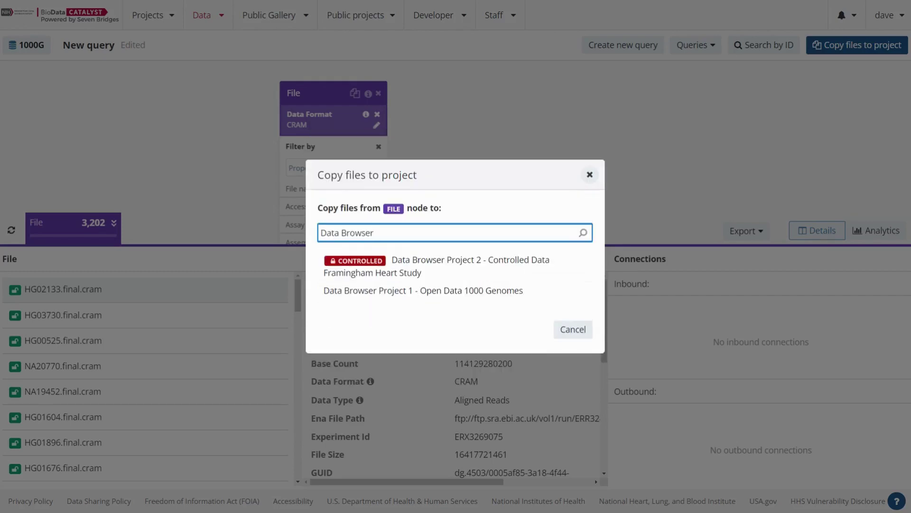
pyautogui.click(422, 297)
pyautogui.click(423, 297)
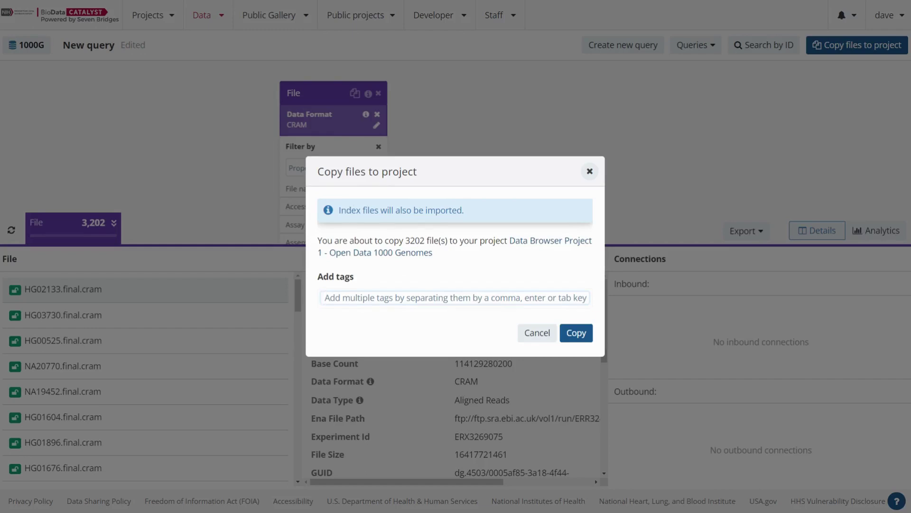
# Add the new tag 'demo' to the copied files and run the copy
pyautogui.write('demo')
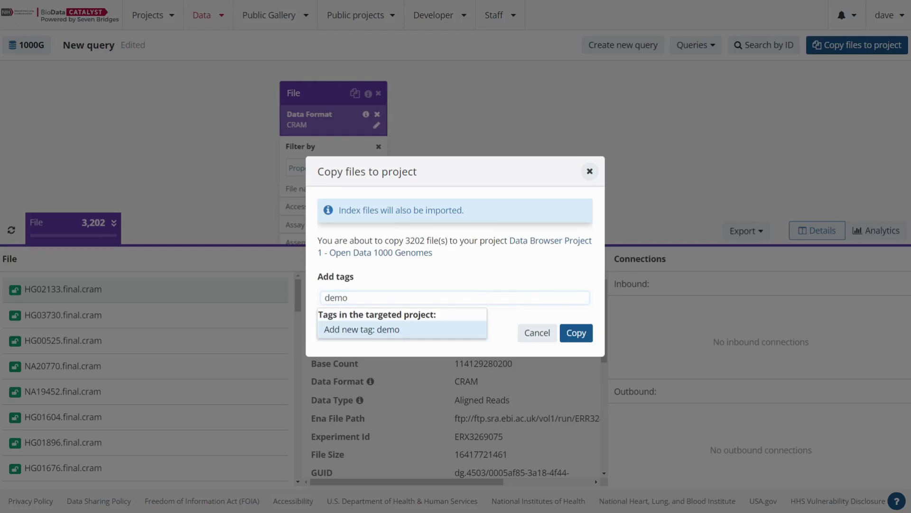
pyautogui.click(387, 331)
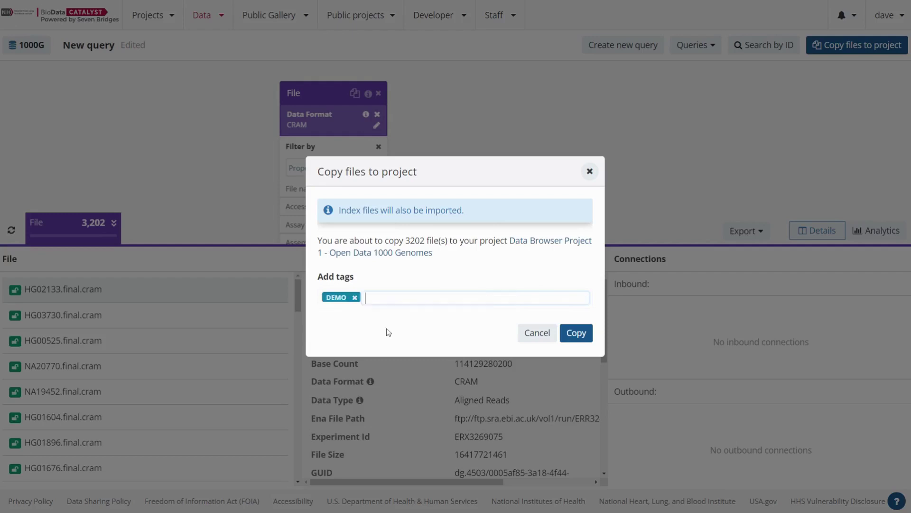
pyautogui.click(588, 334)
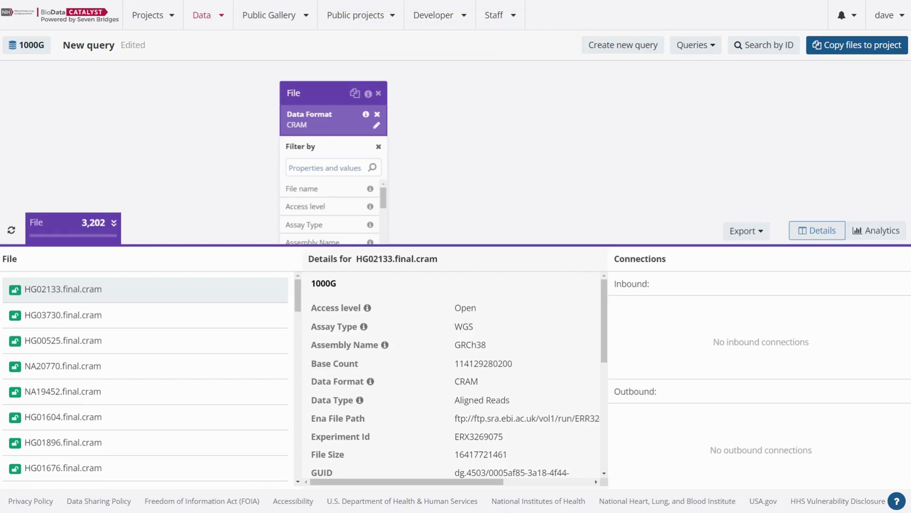
# Search the Projects list for 'Data Browser' and open Project 1 - Open Data 1000 Genomes
pyautogui.click(141, 19)
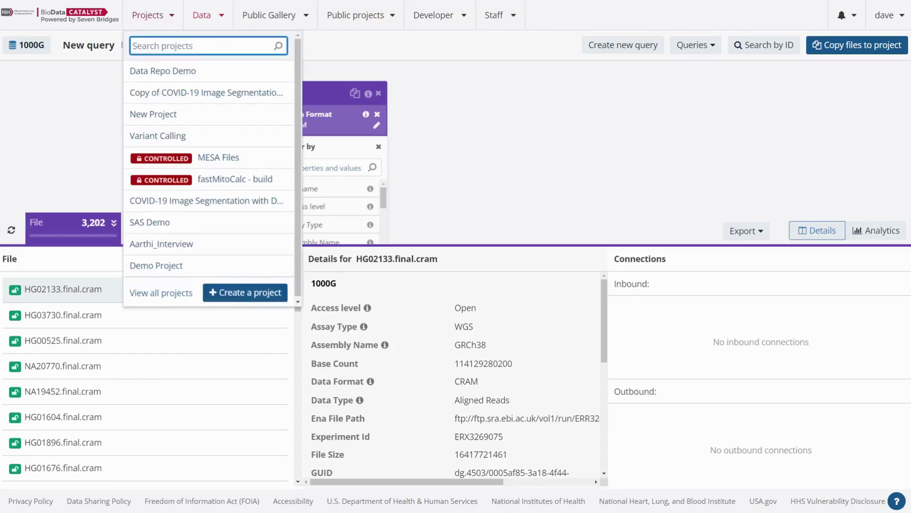
pyautogui.write('Data Browser')
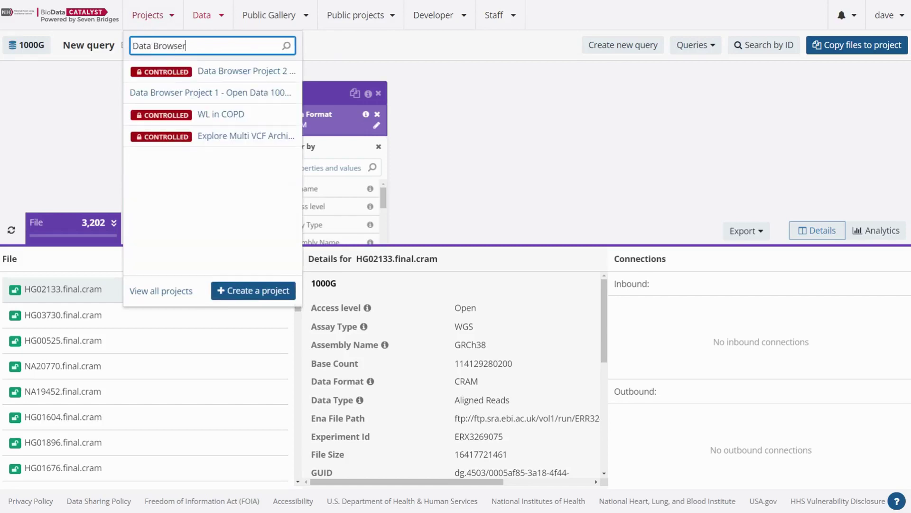
pyautogui.moveTo(196, 73)
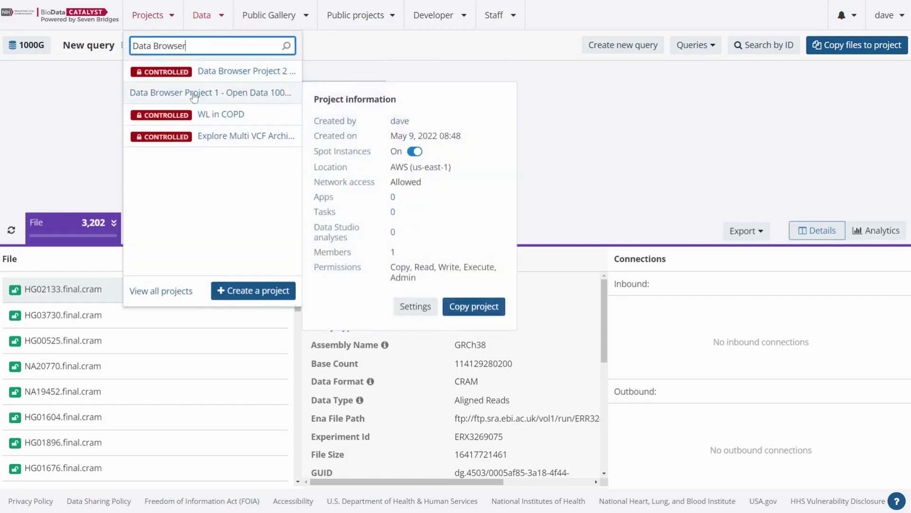
pyautogui.click(192, 92)
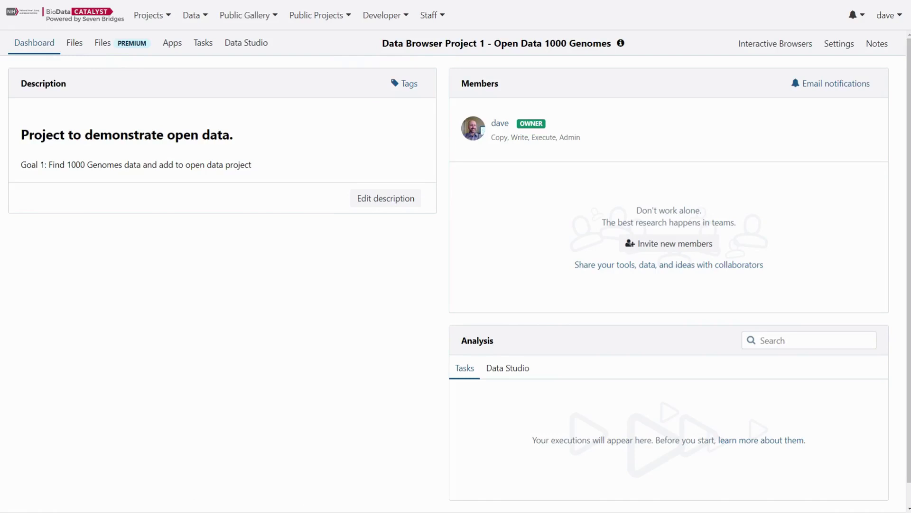
# List the project's 6403 copied 1000G CRAM files tagged 1000G and DEMO
pyautogui.click(75, 47)
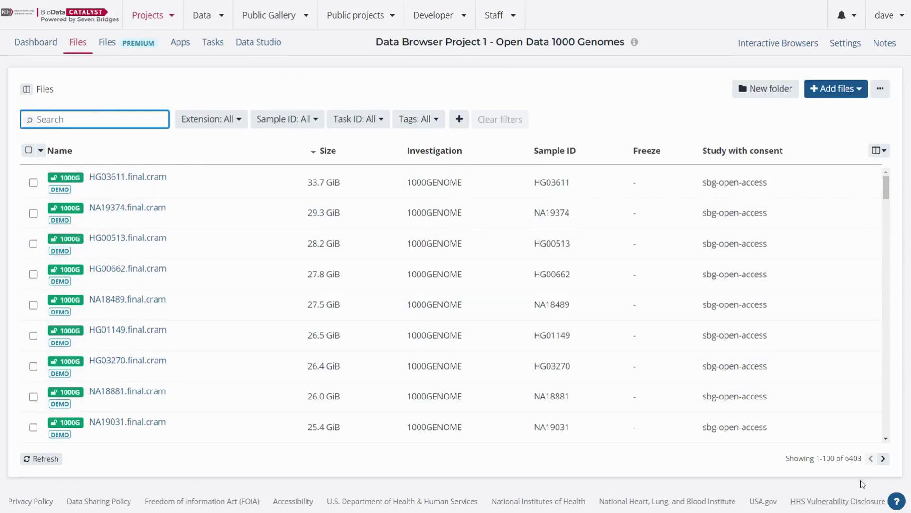
pyautogui.tripleClick(824, 459)
pyautogui.click(853, 466)
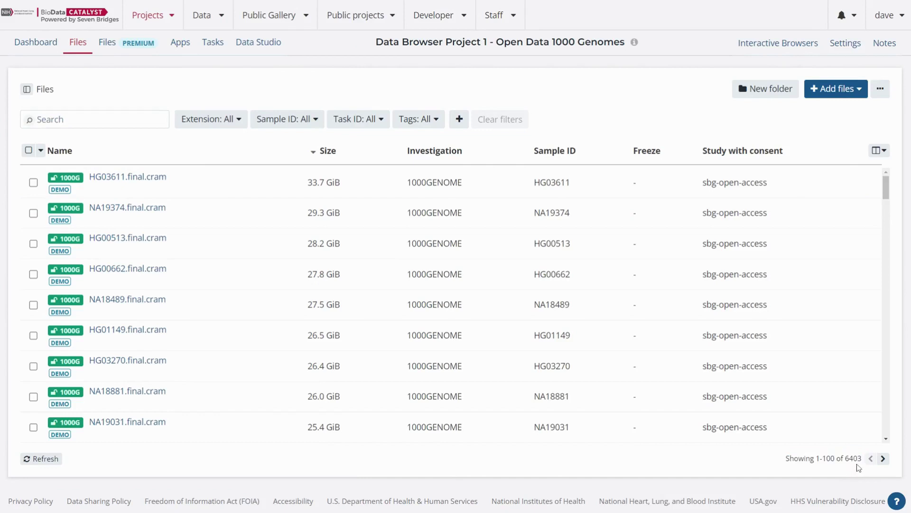
pyautogui.moveTo(65, 178)
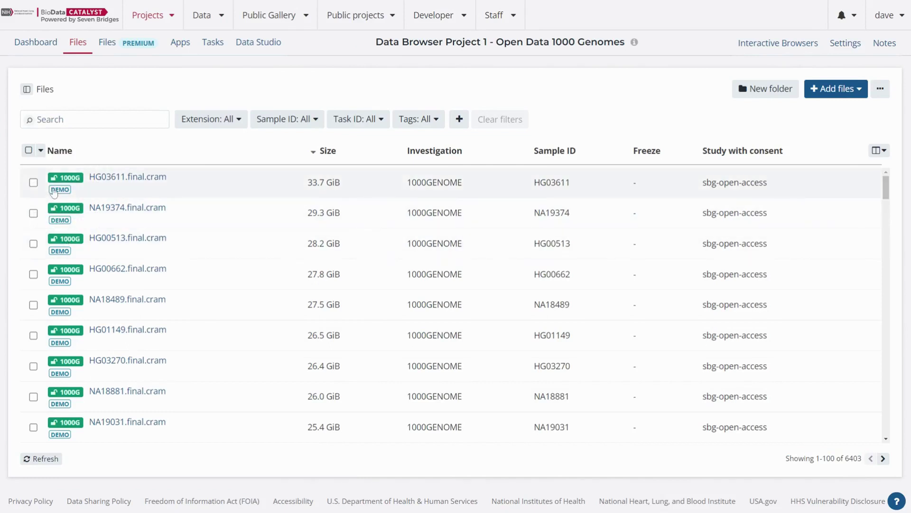
# Review HG03611.final.cram's metadata: 33.7 GiB WGS Illumina CRAM, GRCh38, female sample HG03611
pyautogui.click(124, 182)
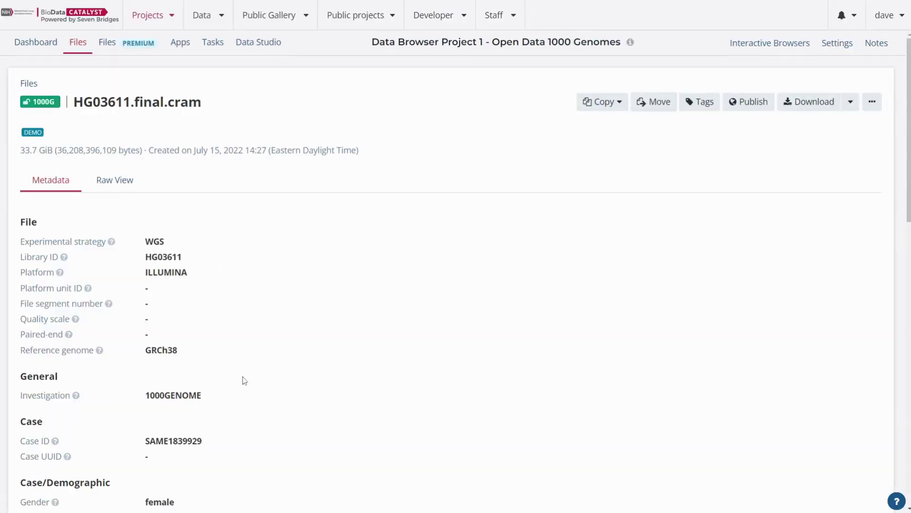
pyautogui.scroll(-14, 195, 327)
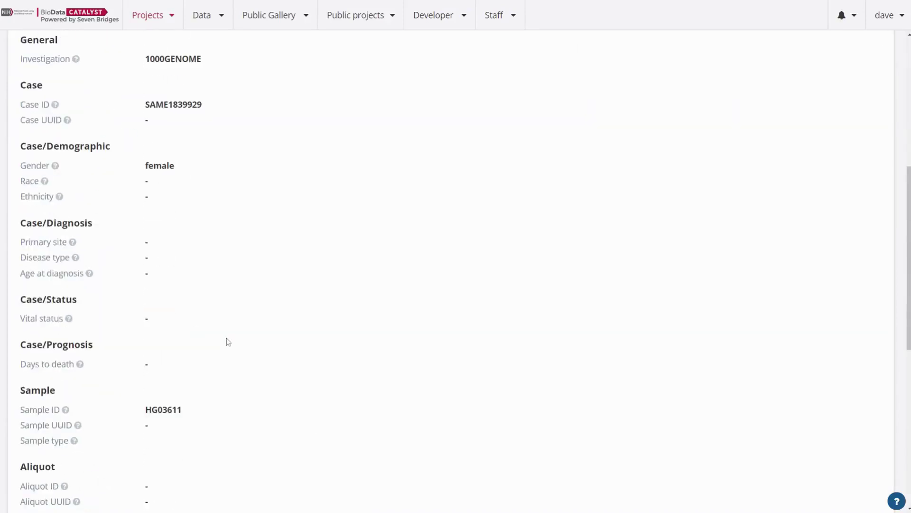
pyautogui.scroll(-3, 238, 391)
pyautogui.scroll(15, 246, 406)
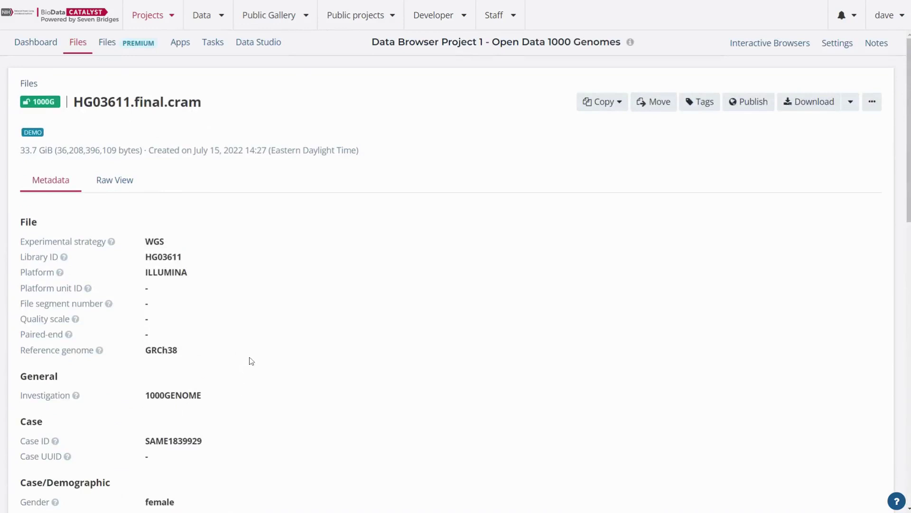
pyautogui.scroll(-1, 250, 360)
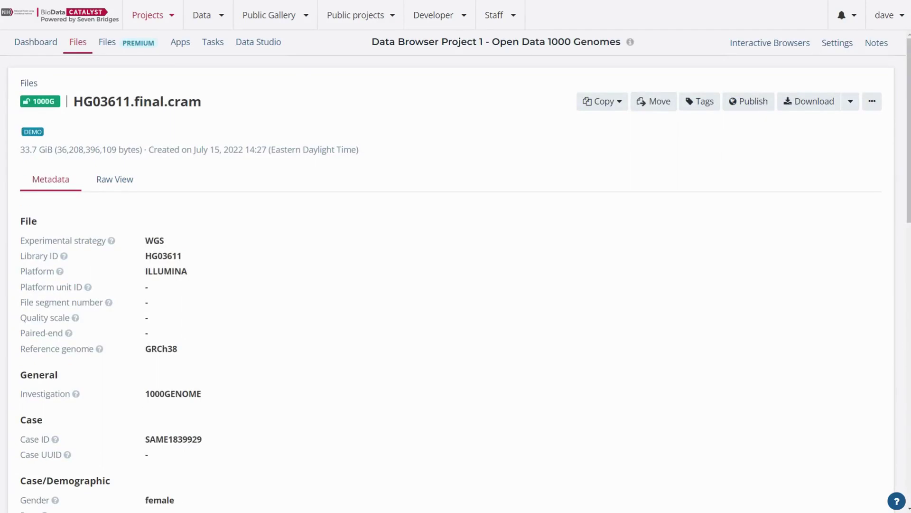
# Search projects for 'Data Browser' and open Data Browser Project 2 - Controlled Data Framingham Heart Study
pyautogui.click(167, 19)
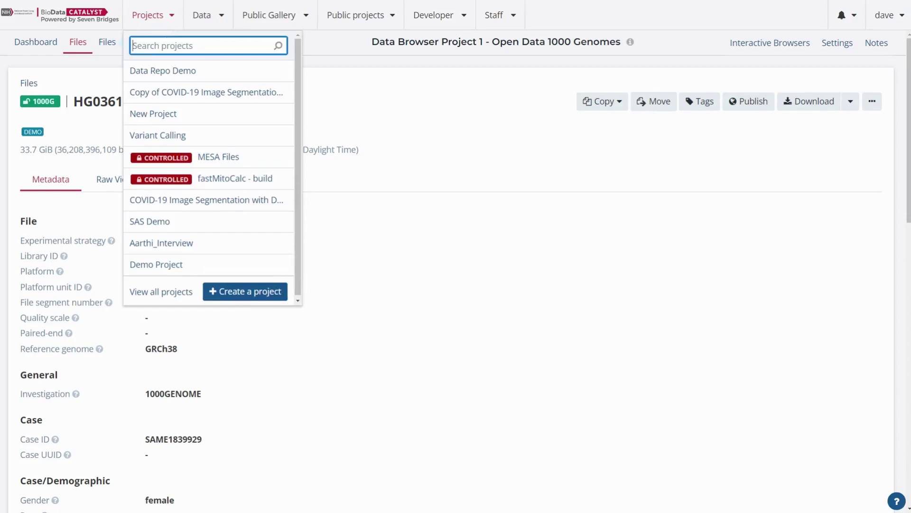
pyautogui.write('Data Browser')
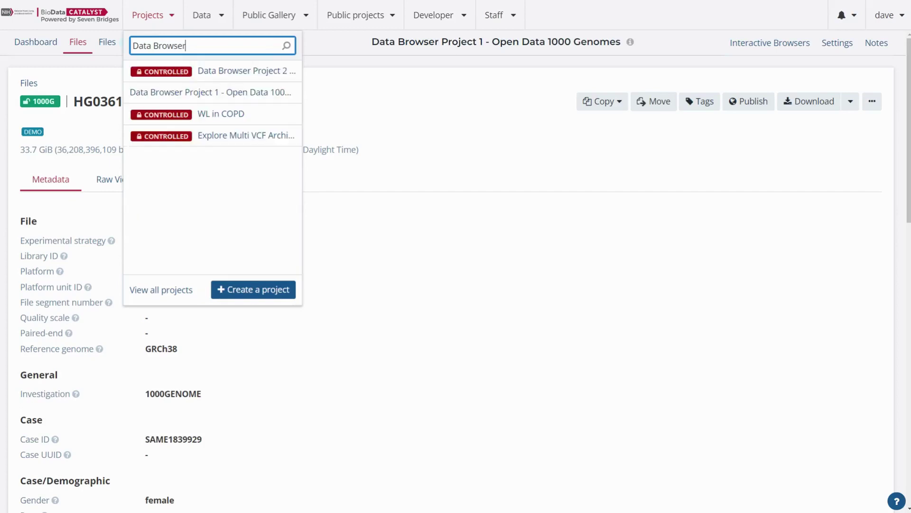
pyautogui.click(207, 74)
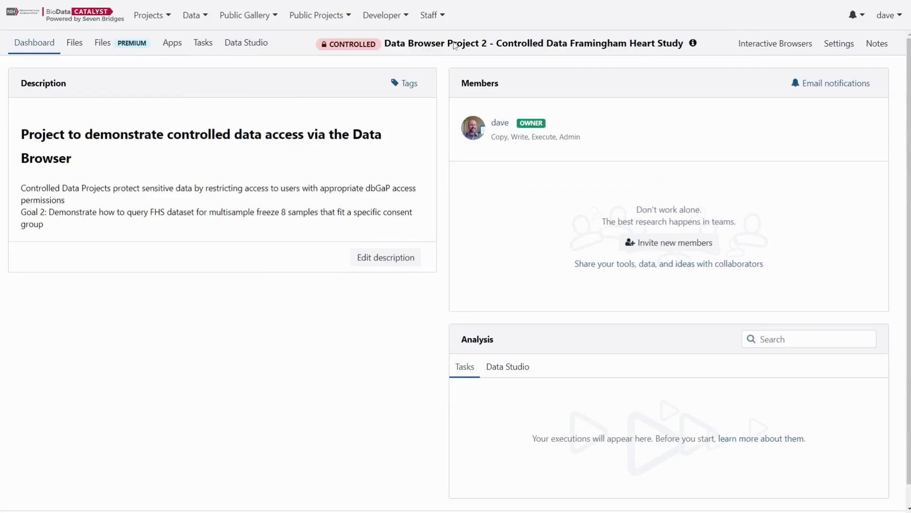
pyautogui.moveTo(454, 43); pyautogui.dragTo(487, 42)
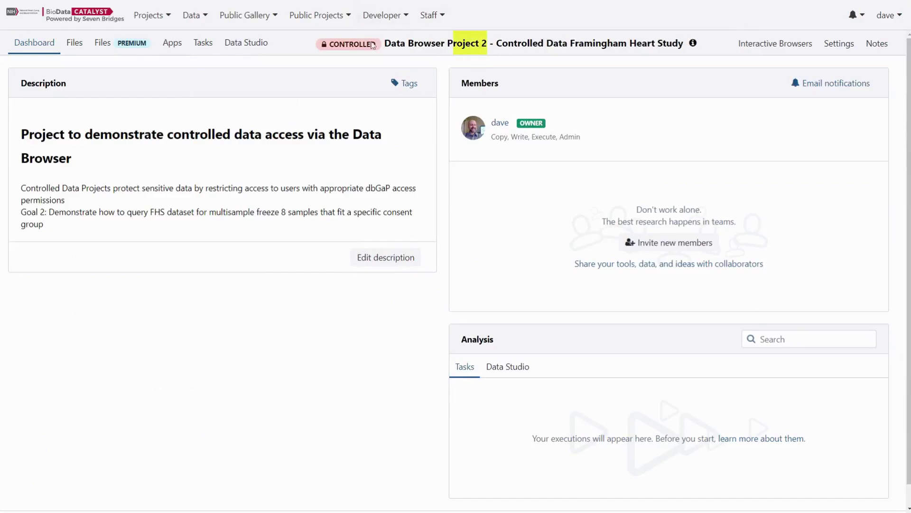
pyautogui.moveTo(346, 47)
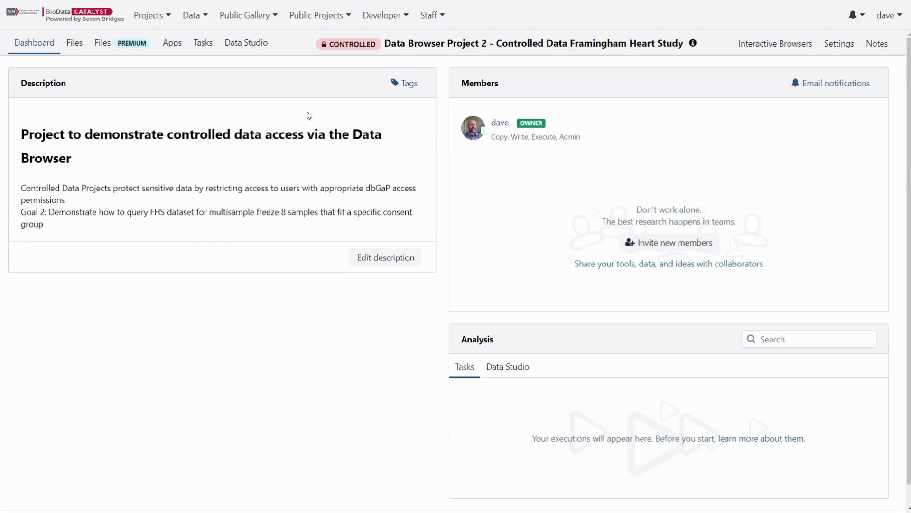
# Start a new Data Browser query and collapse every dataset category from Heart Disease to Other
pyautogui.click(190, 17)
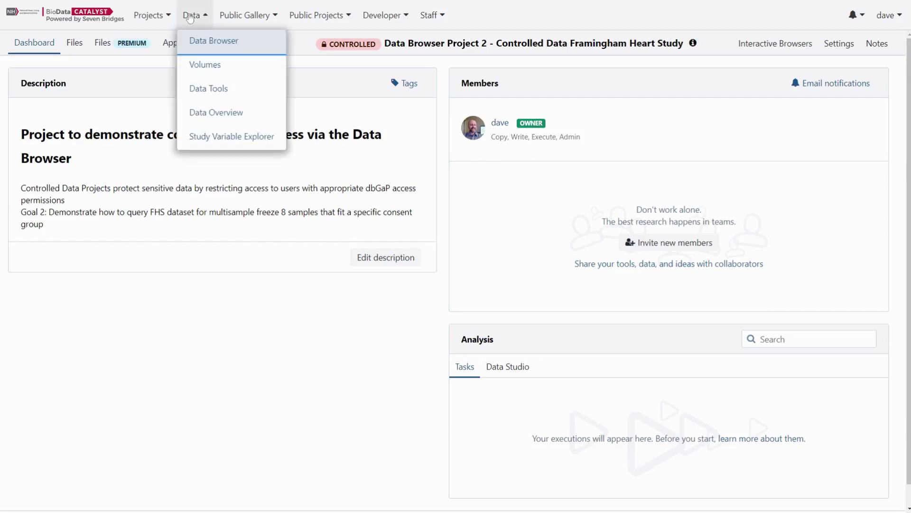
pyautogui.click(199, 42)
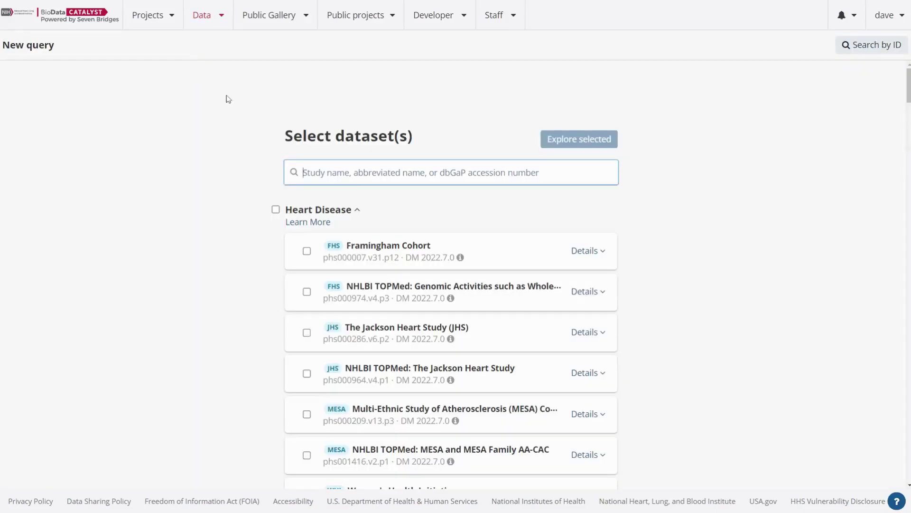
pyautogui.click(357, 211)
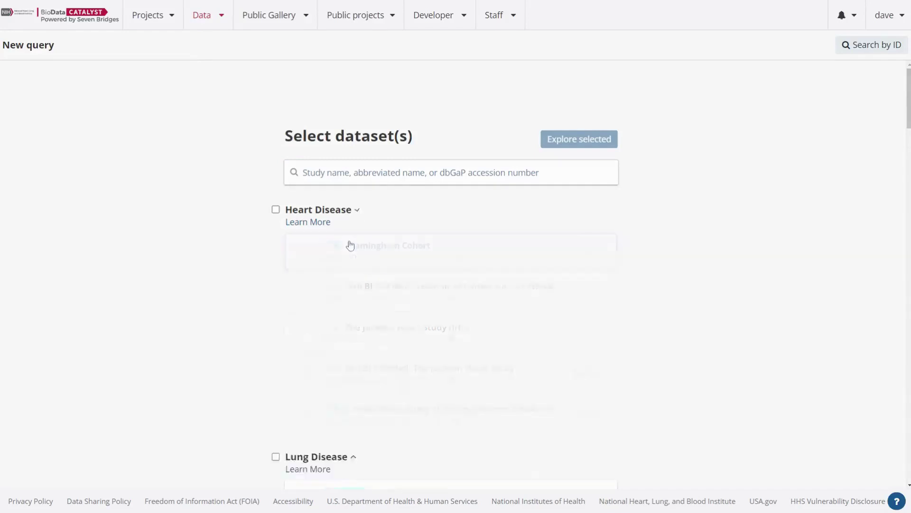
pyautogui.click(354, 253)
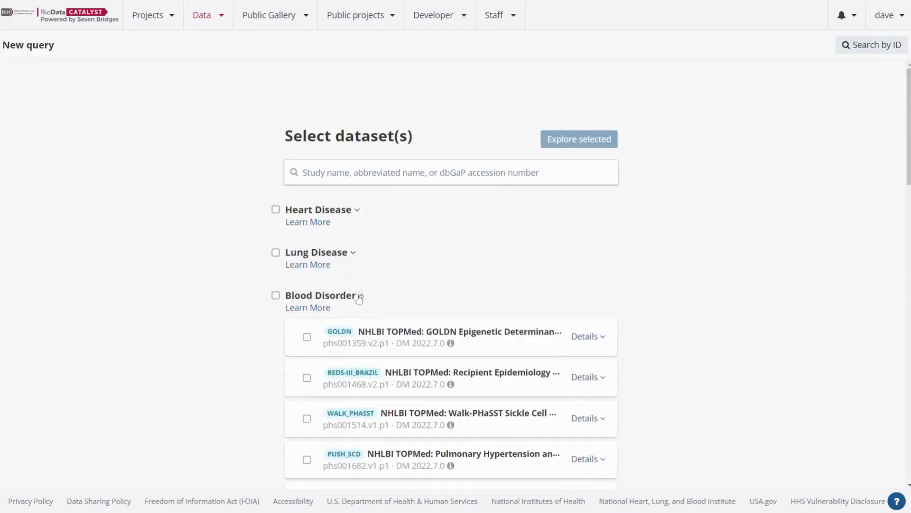
pyautogui.click(360, 297)
pyautogui.click(359, 339)
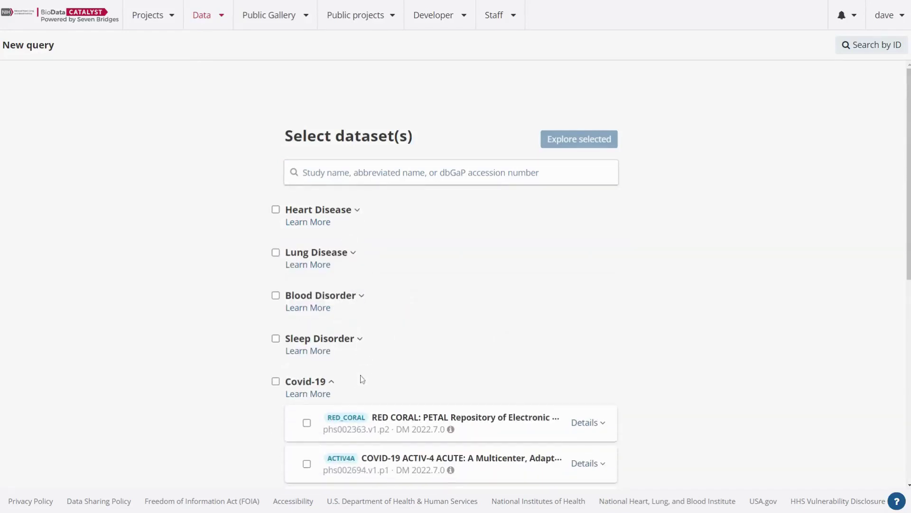
pyautogui.click(335, 381)
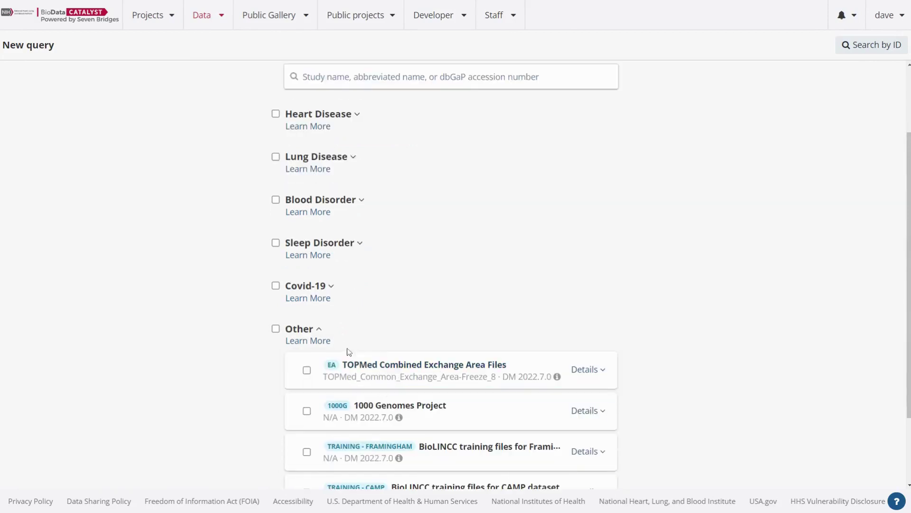
pyautogui.click(318, 330)
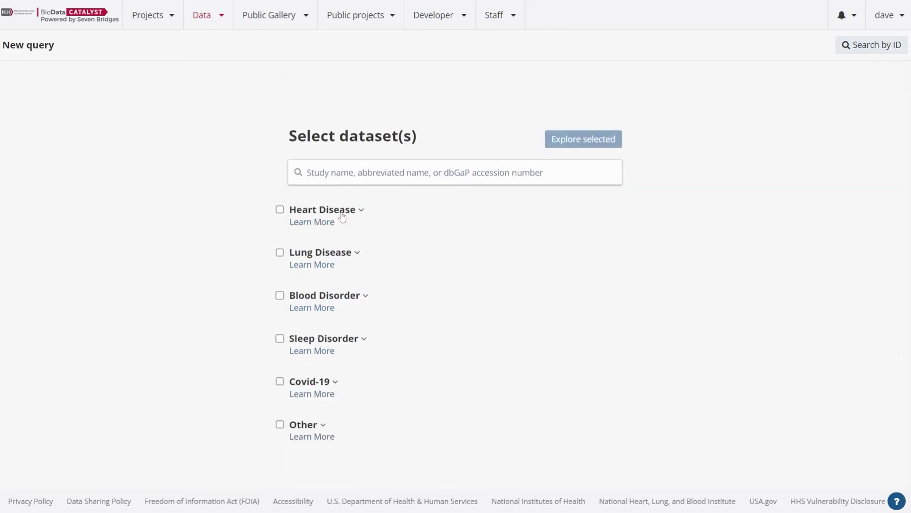
pyautogui.click(324, 180)
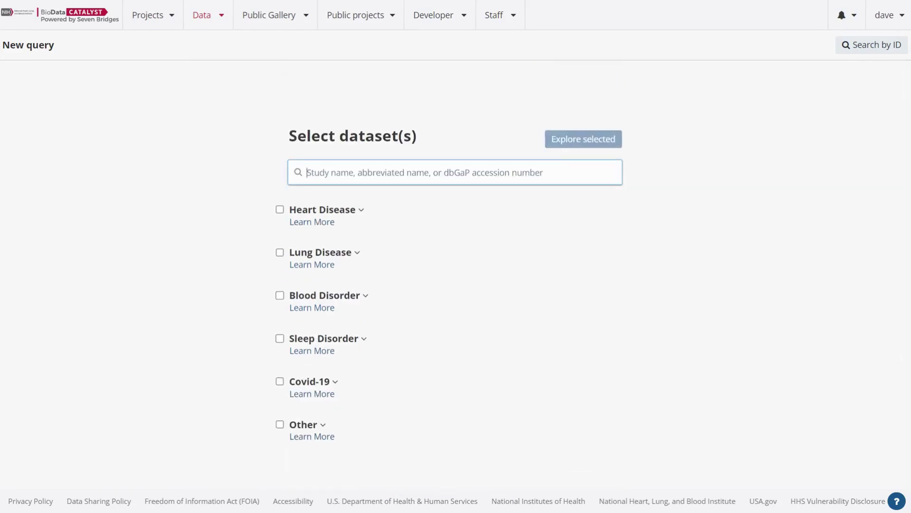
# Search datasets for 'Framingham' and select only the NHLBI TOPMed FHS study (phs000974.v4.p3)
pyautogui.write('Framin')
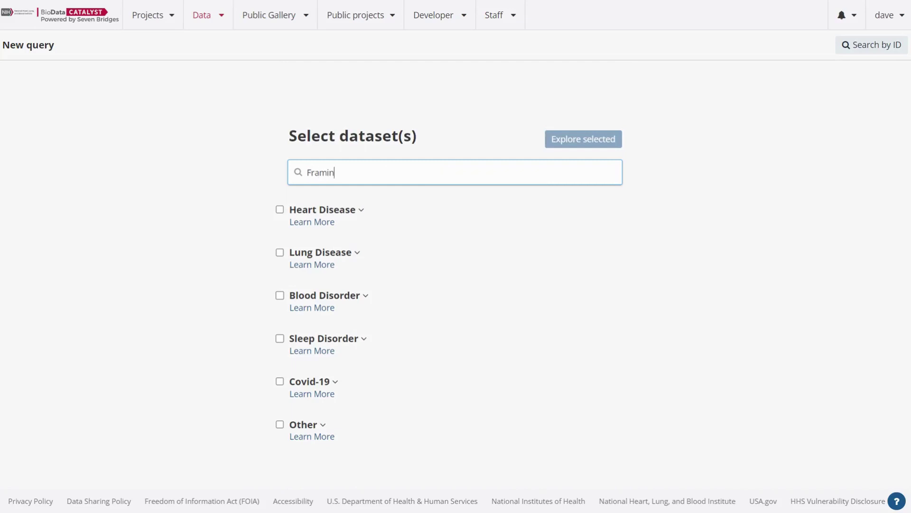
pyautogui.write('gham')
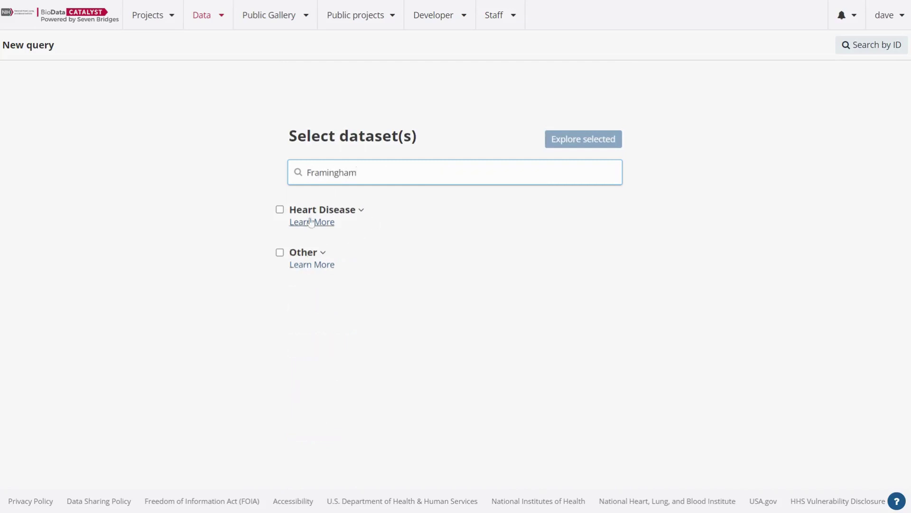
pyautogui.click(331, 258)
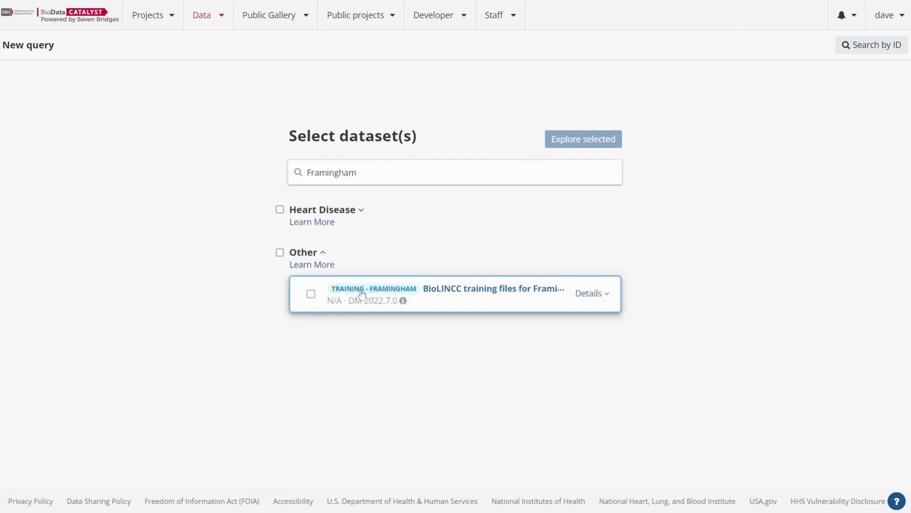
pyautogui.click(362, 211)
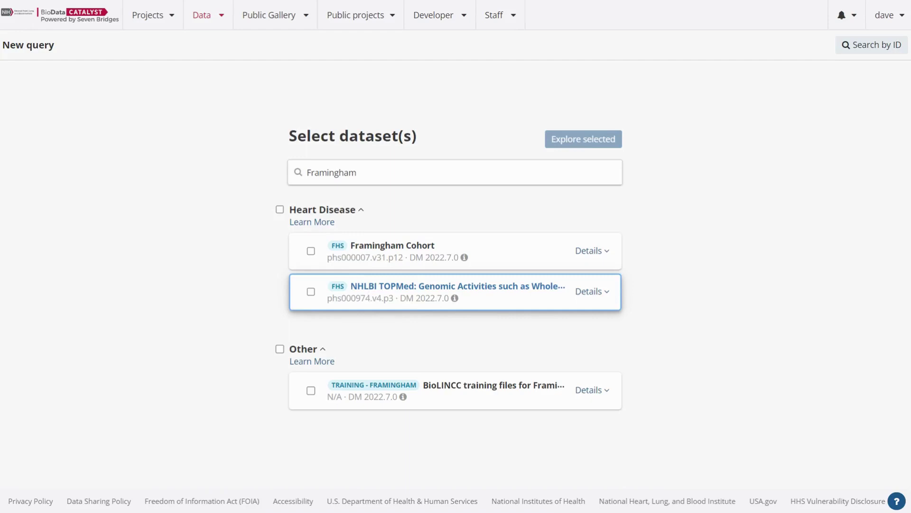
pyautogui.click(311, 291)
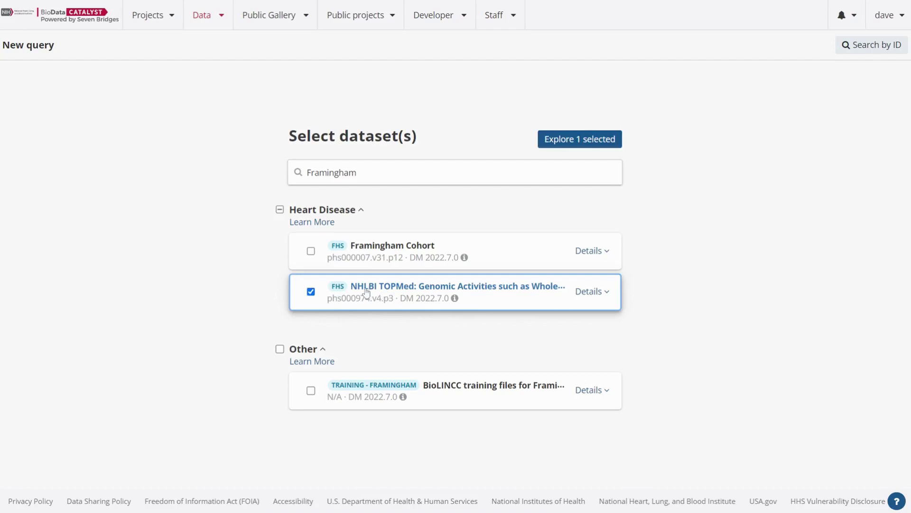
pyautogui.click(555, 139)
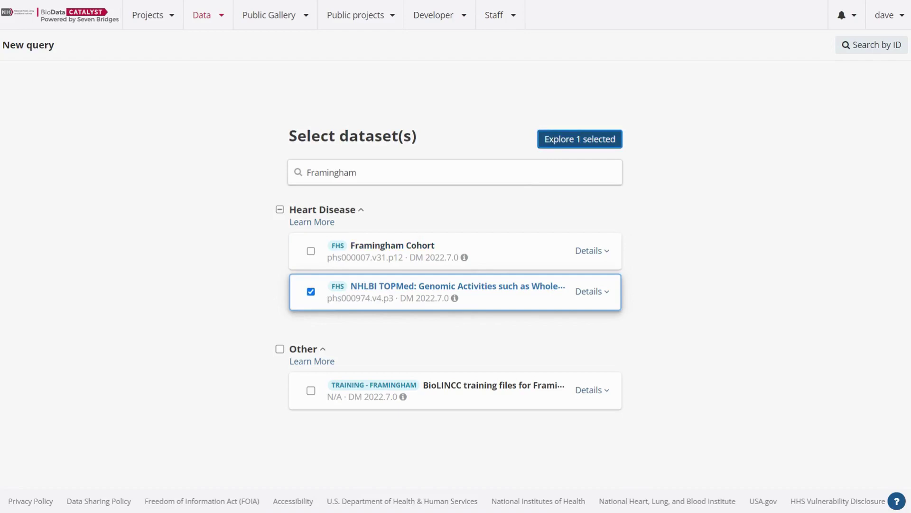
# Explore the selected FHS study, start a query from File, and enlarge the canvas and file list
pyautogui.click(555, 139)
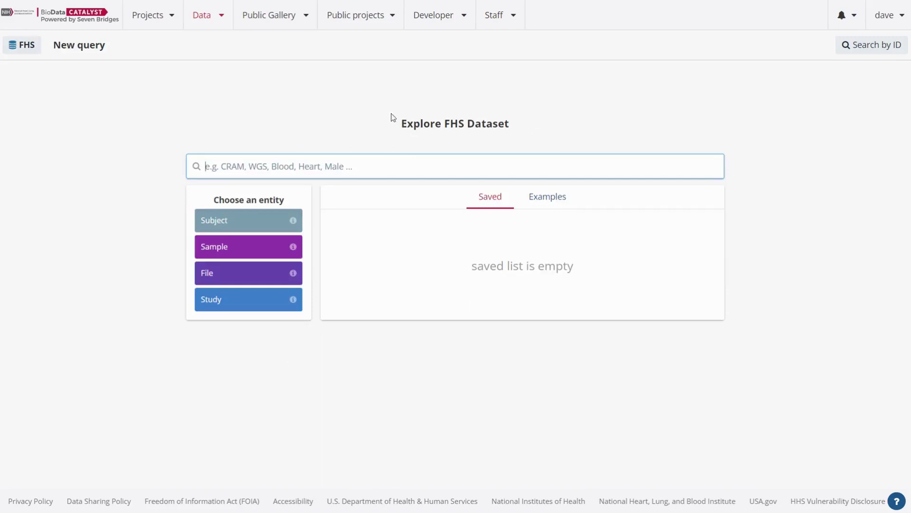
pyautogui.moveTo(475, 266); pyautogui.dragTo(546, 266)
pyautogui.click(543, 266)
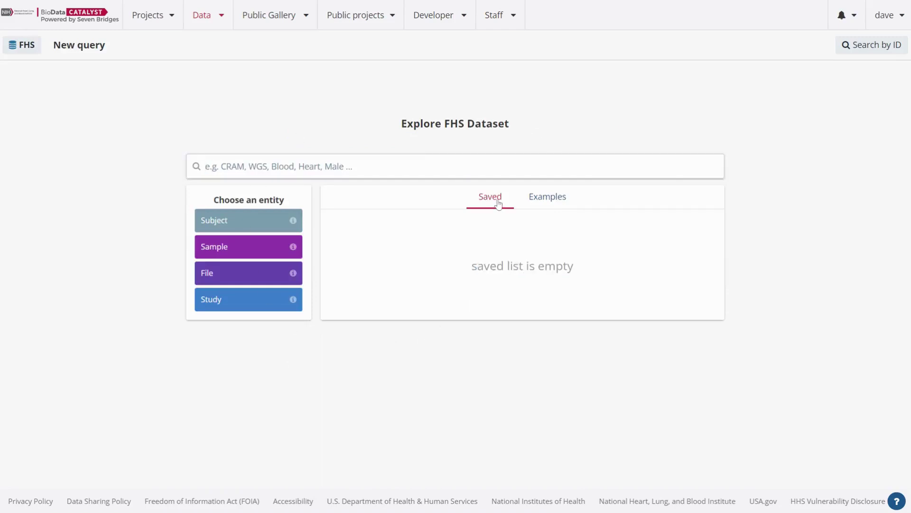
pyautogui.click(248, 277)
pyautogui.moveTo(273, 142); pyautogui.dragTo(363, 104)
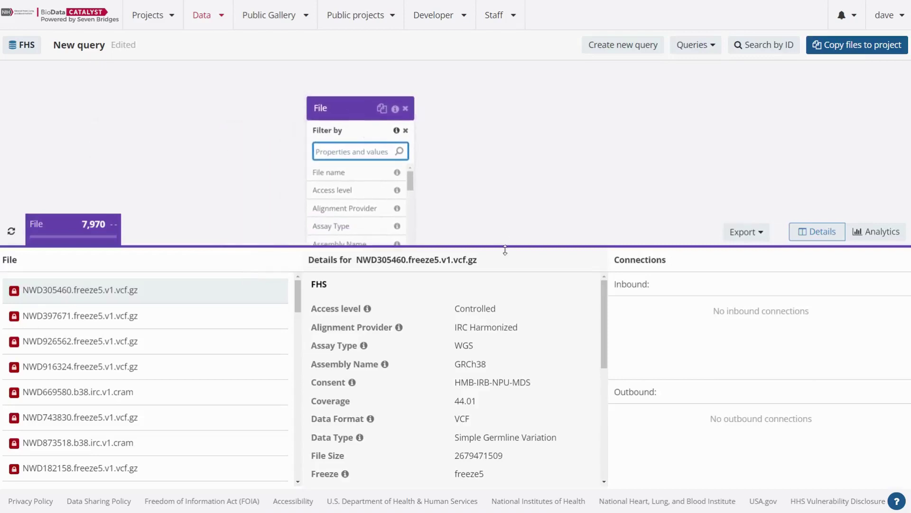
pyautogui.moveTo(506, 251); pyautogui.dragTo(506, 302)
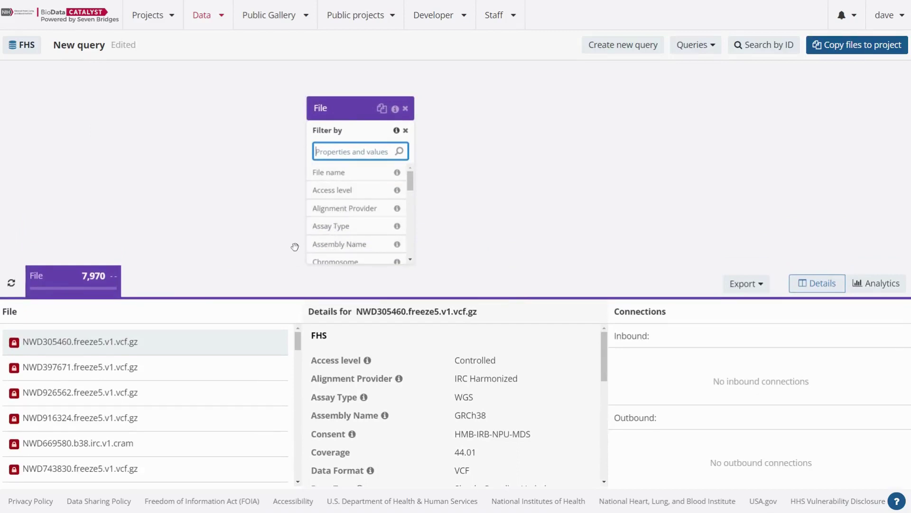
pyautogui.moveTo(171, 298); pyautogui.dragTo(195, 189)
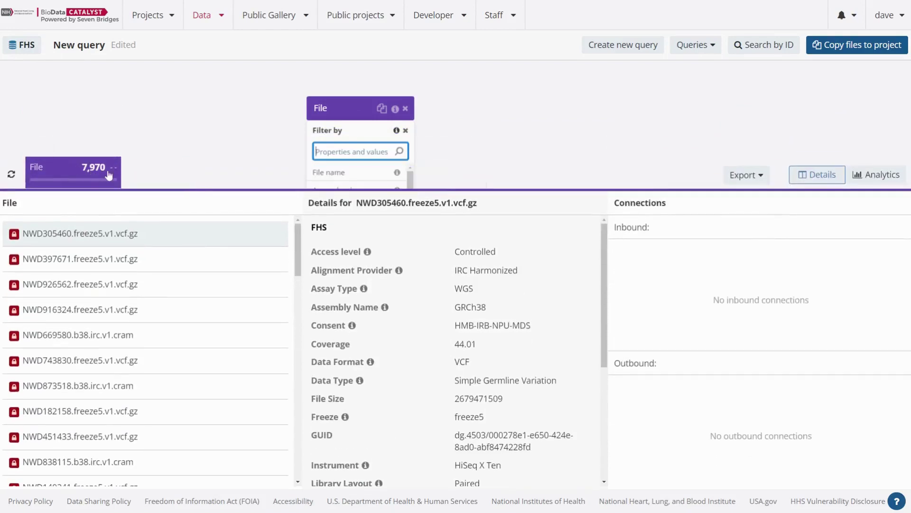
# Browse the 7,970 FHS files, viewing NWD305460.freeze5.v1.vcf.gz's WGS VCF details
pyautogui.scroll(-8, 67, 291)
pyautogui.scroll(-2, 88, 391)
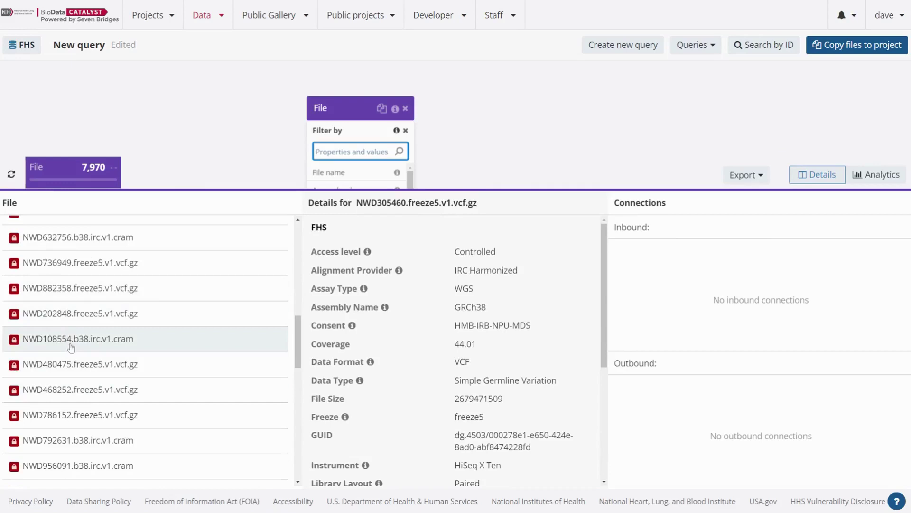
pyautogui.scroll(-3, 71, 351)
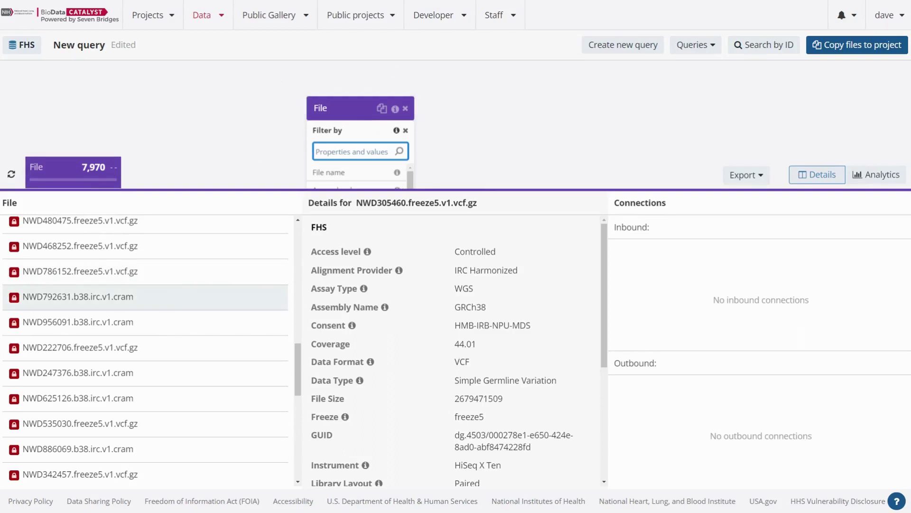
pyautogui.moveTo(443, 190); pyautogui.dragTo(443, 260)
pyautogui.moveTo(358, 119); pyautogui.dragTo(365, 99)
pyautogui.scroll(-3, 346, 171)
pyautogui.scroll(-5, 347, 180)
pyautogui.scroll(10, 351, 189)
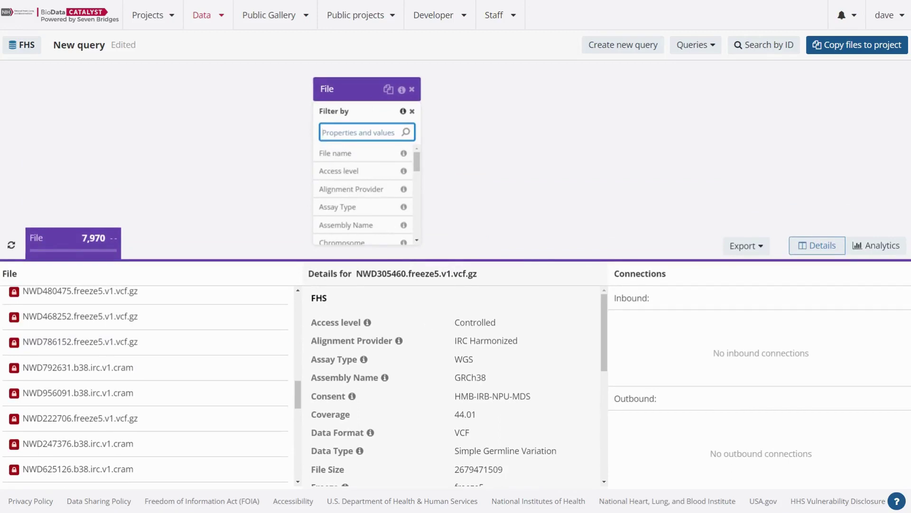
# Filter the FHS file query to Data Format VCF, refreshing the count to 3,777 files
pyautogui.write('vcf')
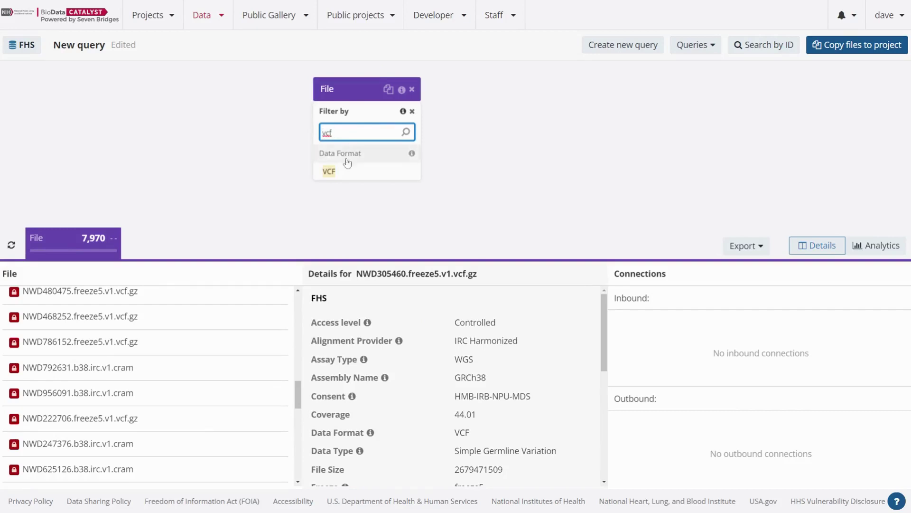
pyautogui.click(352, 177)
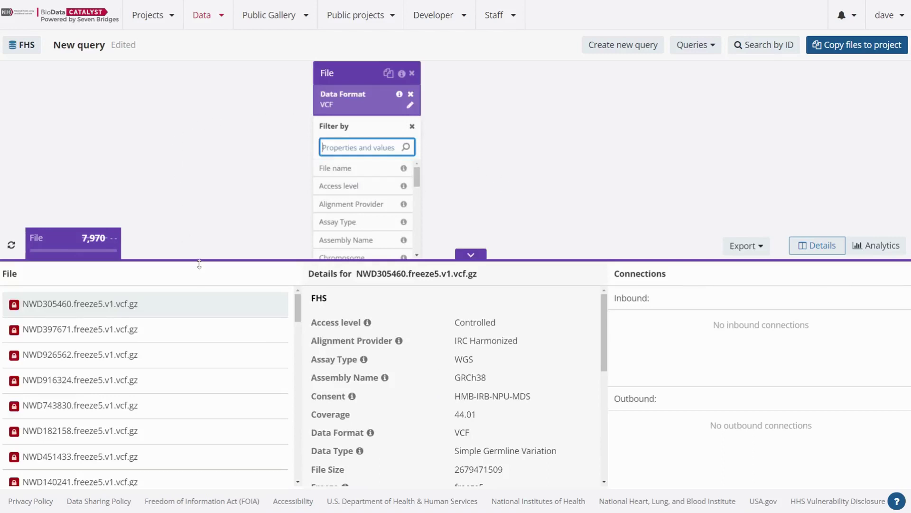
pyautogui.click(11, 245)
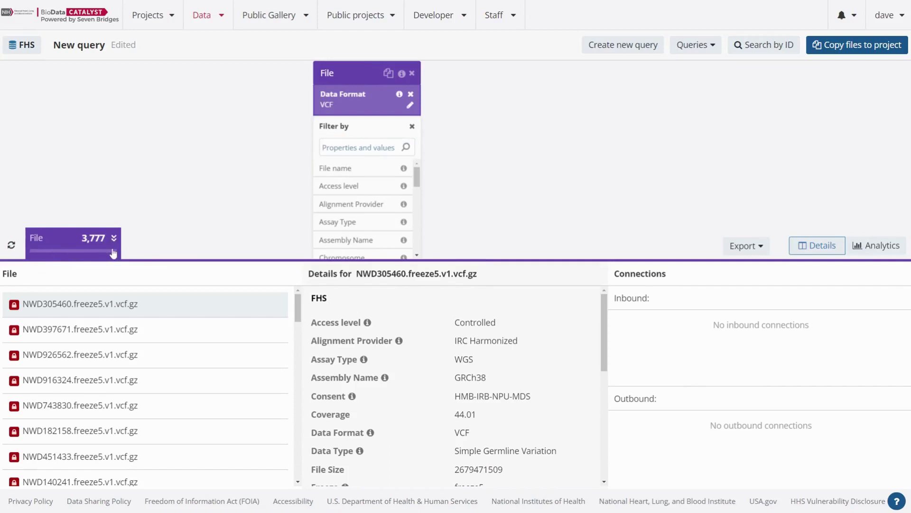
pyautogui.moveTo(362, 78); pyautogui.dragTo(366, 88)
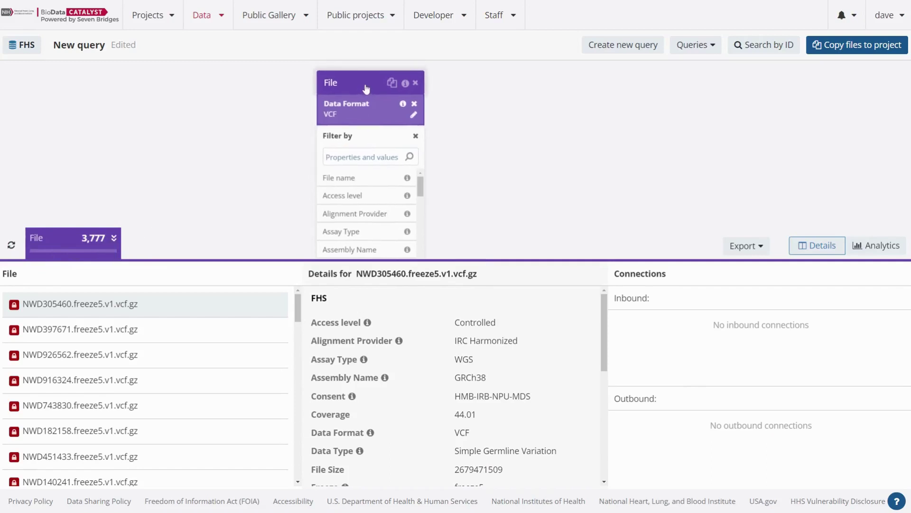
pyautogui.click(327, 157)
pyautogui.click(327, 157)
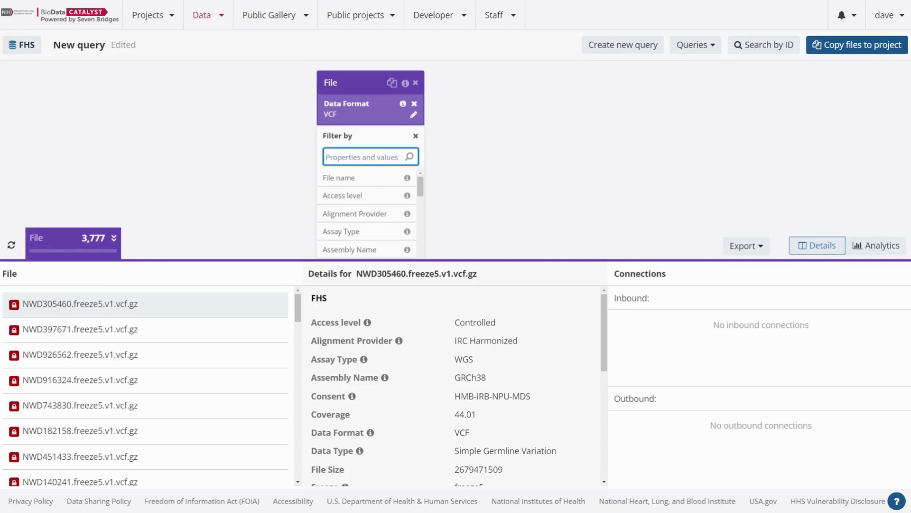
# Add a Freeze = freeze8 filter, leaving 46 FHS VCF files
pyautogui.write('freeze')
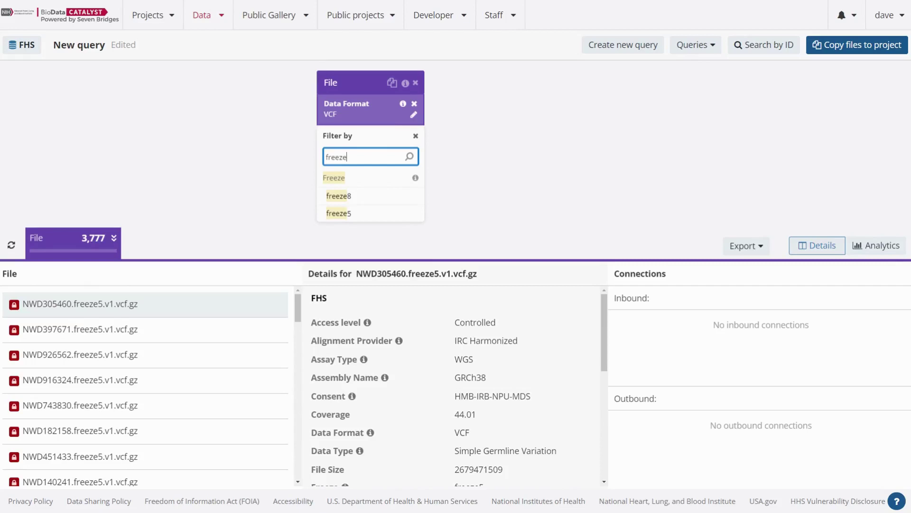
pyautogui.click(357, 201)
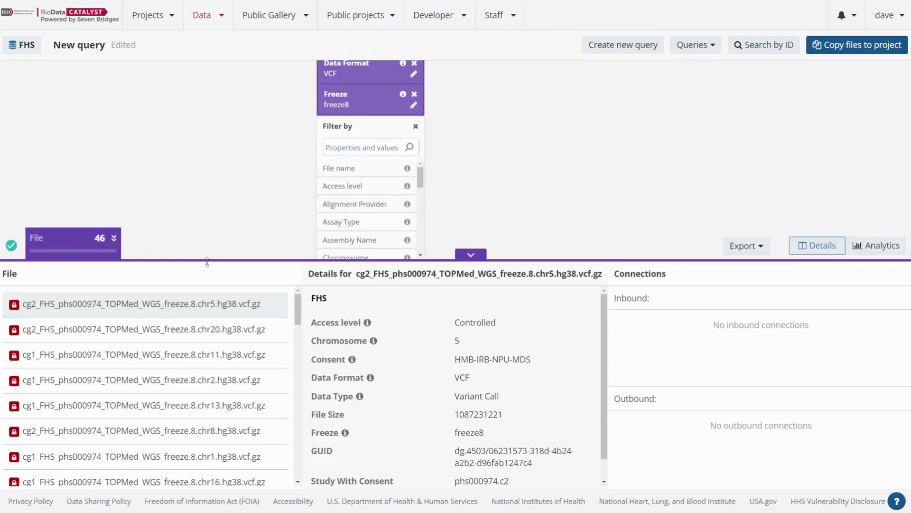
pyautogui.moveTo(192, 260); pyautogui.dragTo(213, 228)
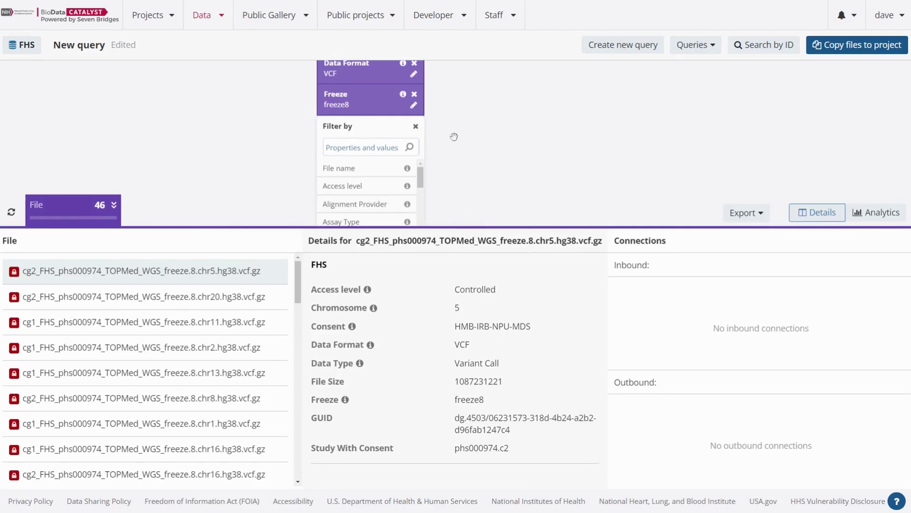
pyautogui.click(578, 169)
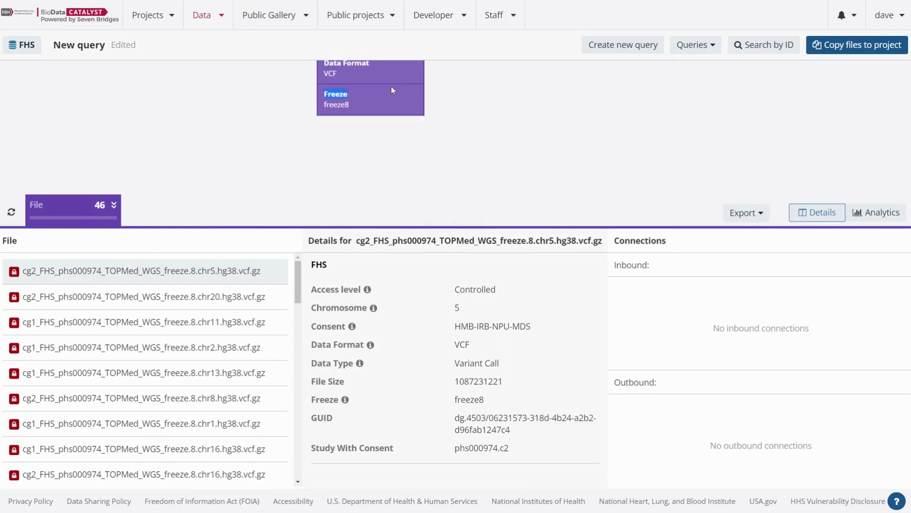
# Rebuild the FHS File query from scratch with a Data Format = VCF filter
pyautogui.click(392, 87)
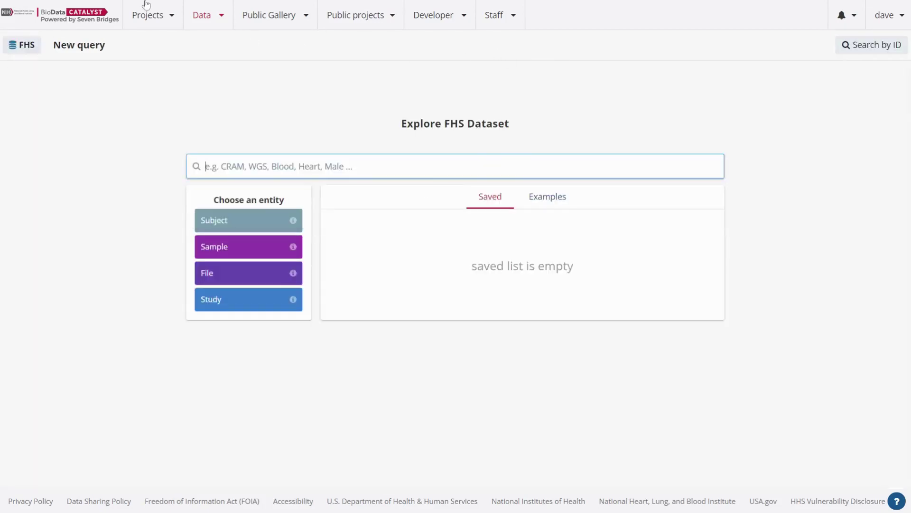
pyautogui.click(228, 277)
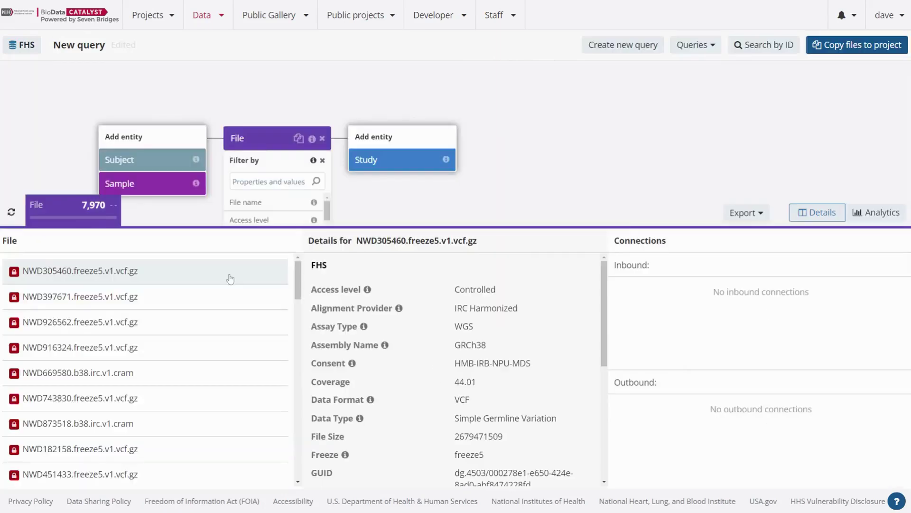
pyautogui.moveTo(250, 139); pyautogui.dragTo(386, 101)
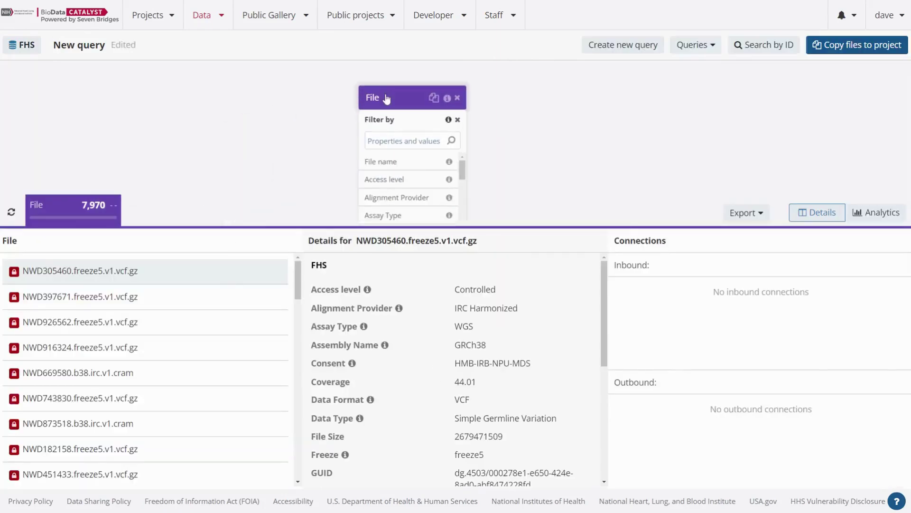
pyautogui.click(414, 143)
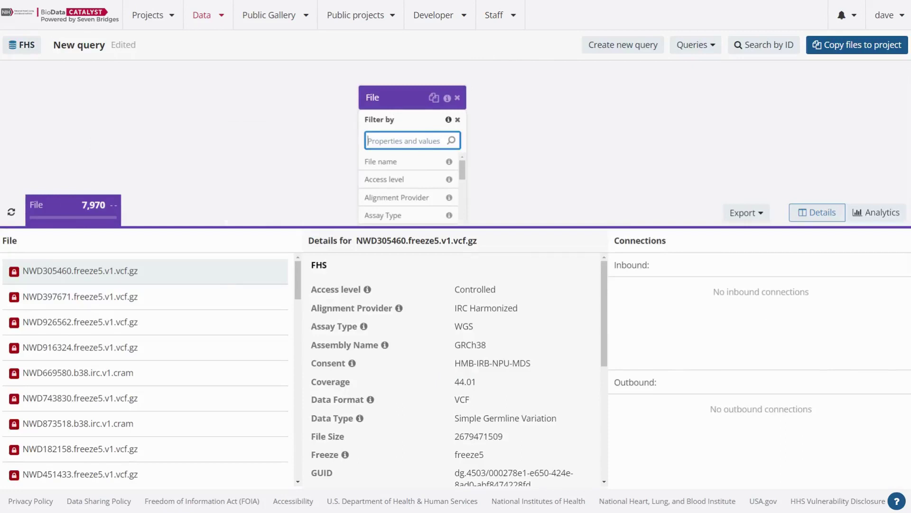
pyautogui.write('vcf')
pyautogui.click(374, 179)
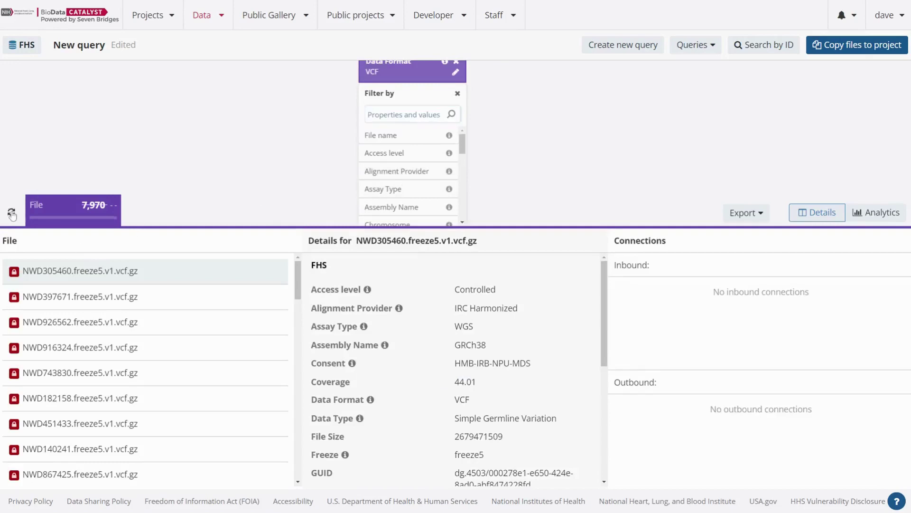
# Add the Freeze = freeze8 filter and refresh the count to 46 files
pyautogui.click(404, 114)
pyautogui.write('freeze')
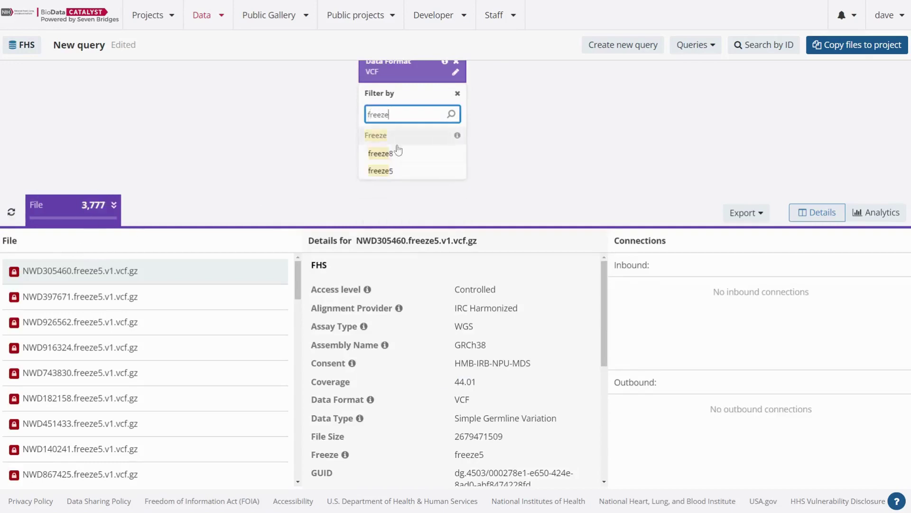
pyautogui.click(381, 153)
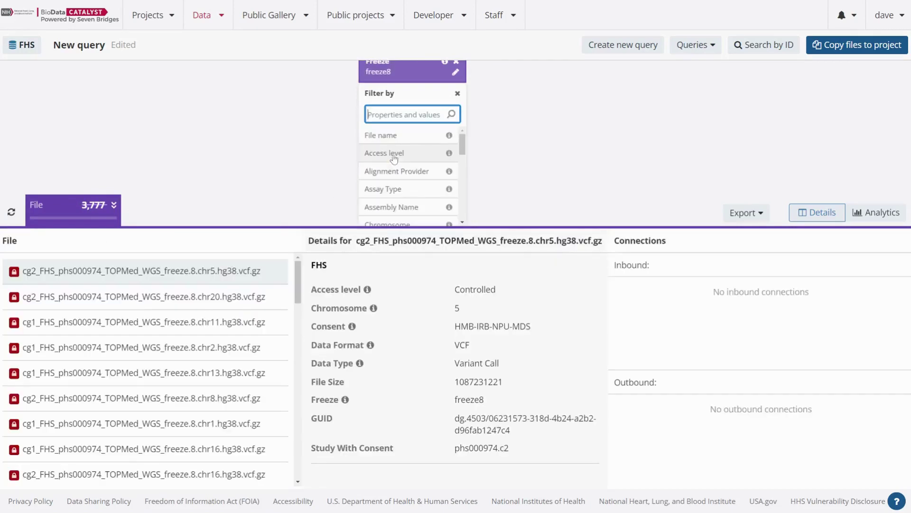
pyautogui.click(18, 215)
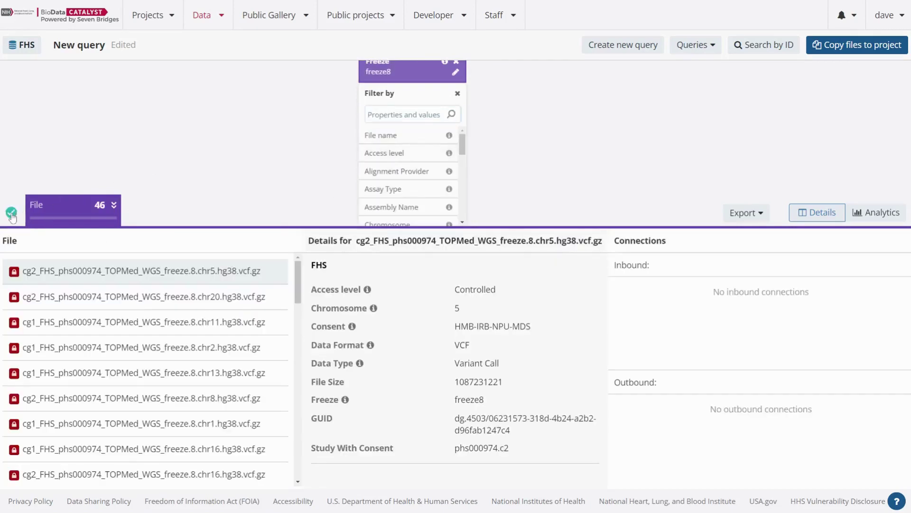
# Add a Consent = HMB-IRB-MDS filter and refresh, leaving 23 freeze8 VCF files
pyautogui.click(403, 115)
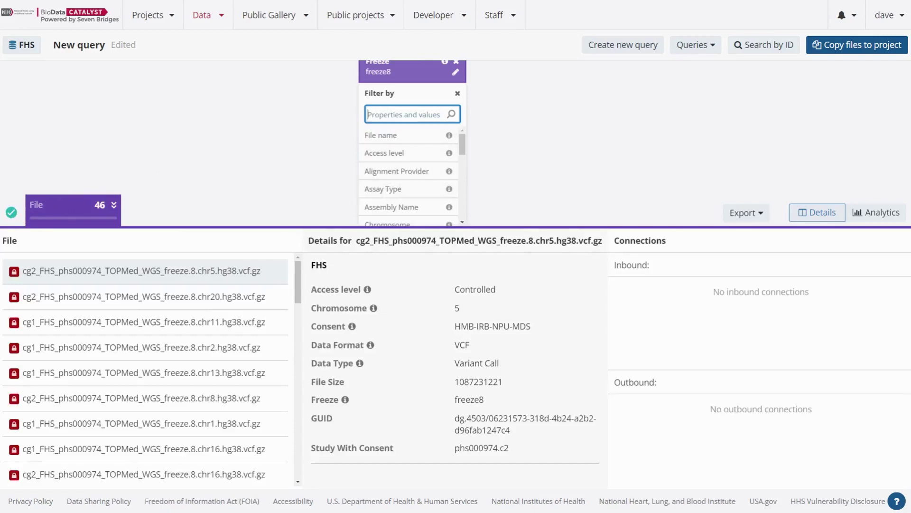
pyautogui.write('consent')
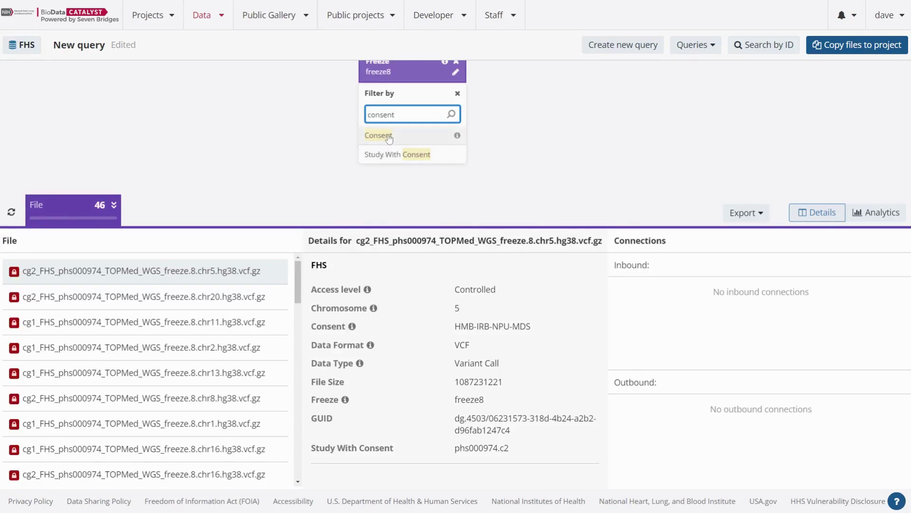
pyautogui.click(389, 137)
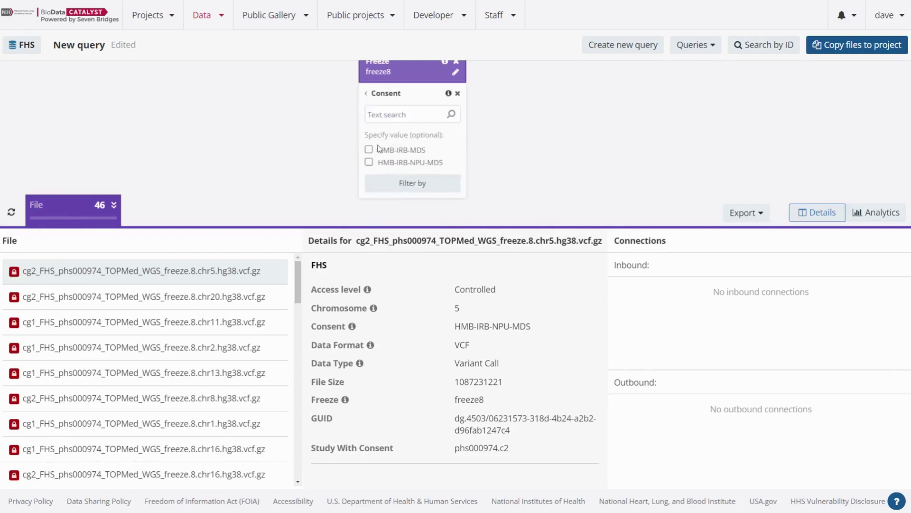
pyautogui.click(370, 151)
pyautogui.click(385, 187)
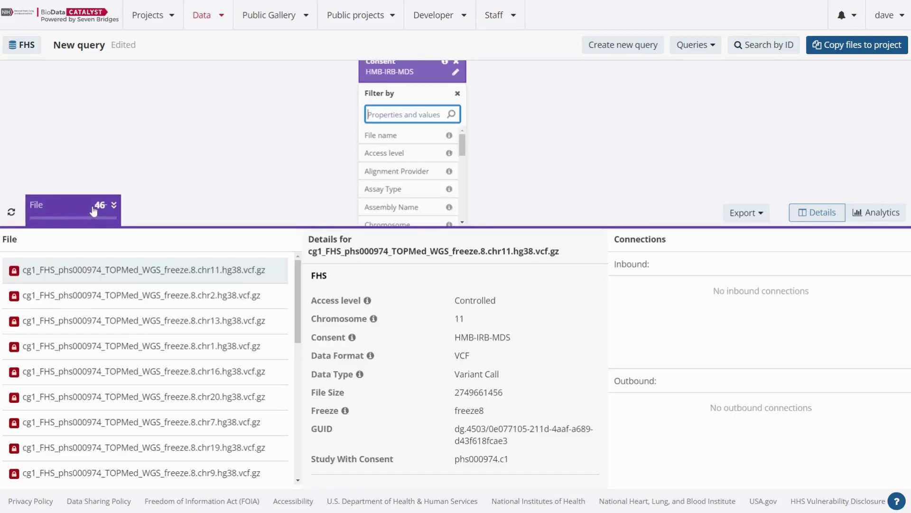
pyautogui.click(10, 214)
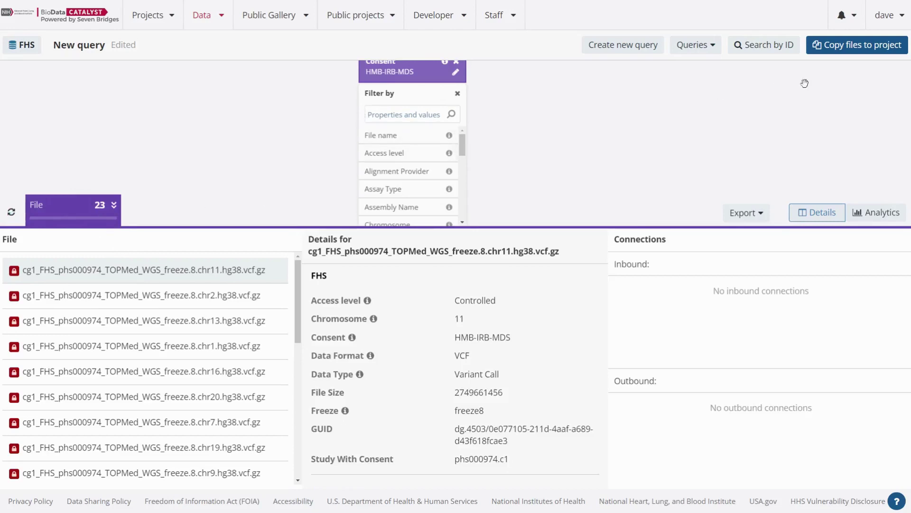
# Copy all 23 filtered VCF files into Data Browser Project 2 - Controlled Data Framingham Heart Study
pyautogui.click(829, 53)
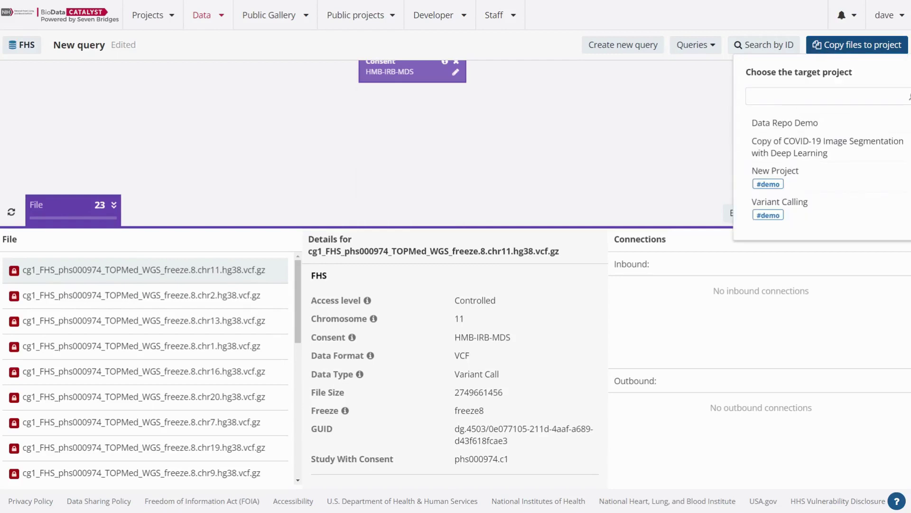
pyautogui.click(826, 96)
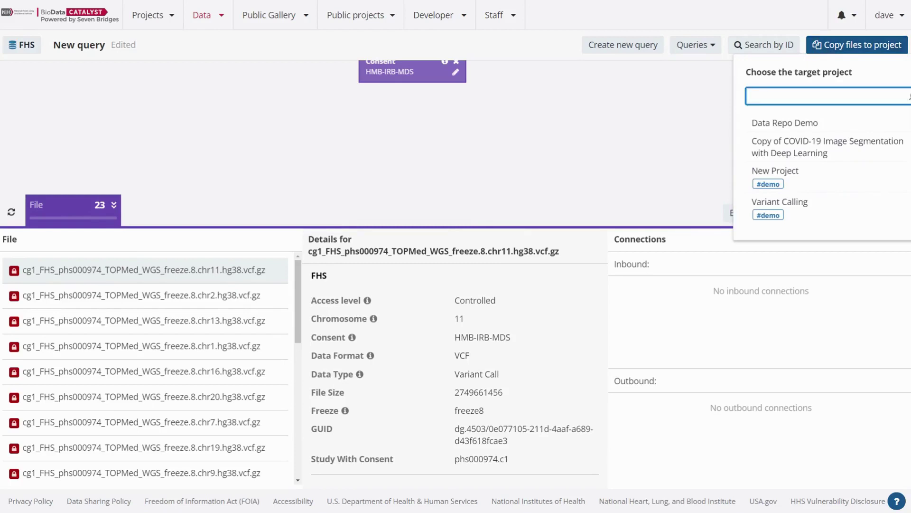
pyautogui.write('Data Browser')
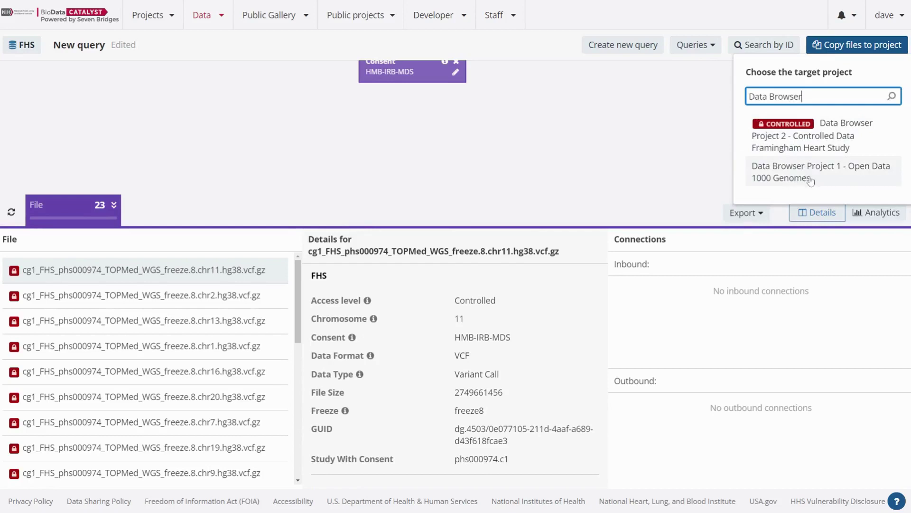
pyautogui.click(820, 146)
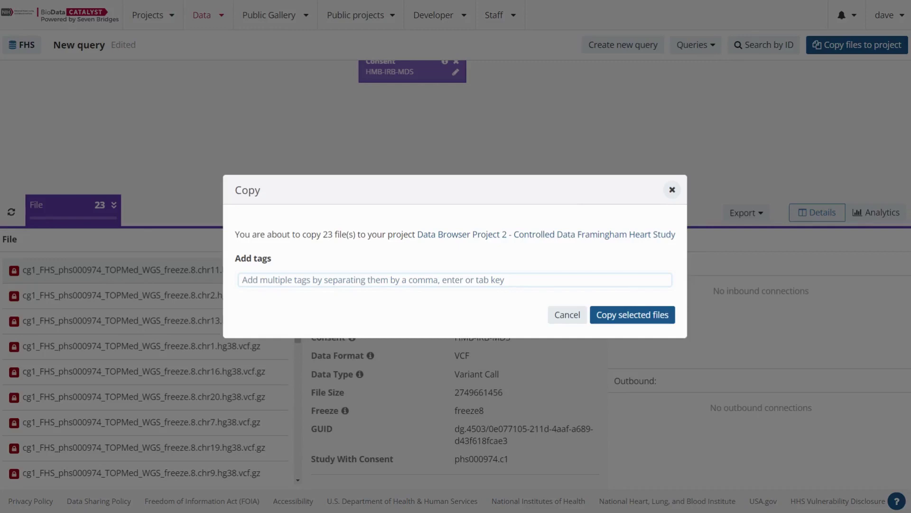
pyautogui.click(633, 317)
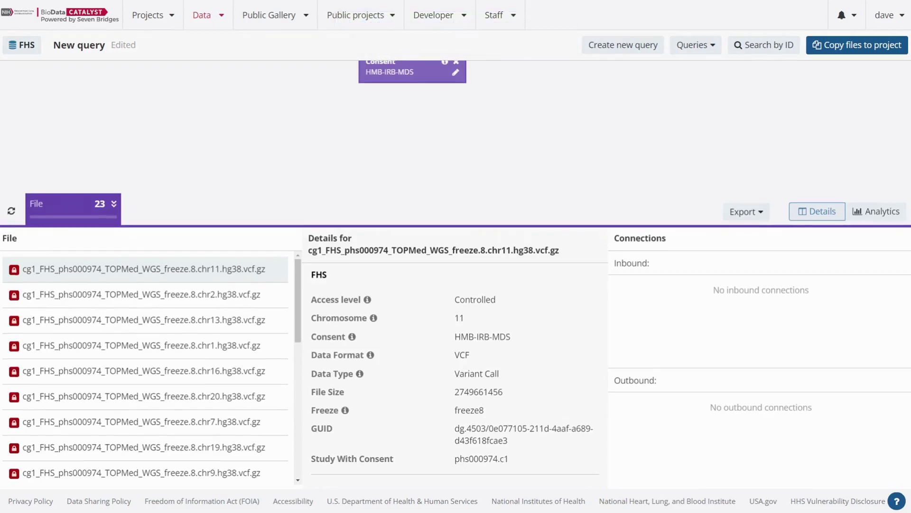
# Search the projects list for 'Data Browser' and open Data Browser Project 2 - Controlled Data
pyautogui.click(155, 16)
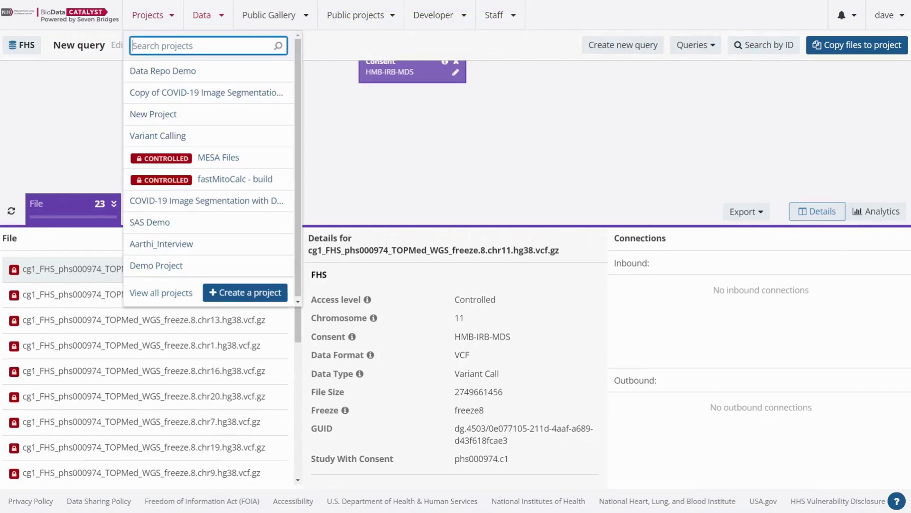
pyautogui.click(229, 3)
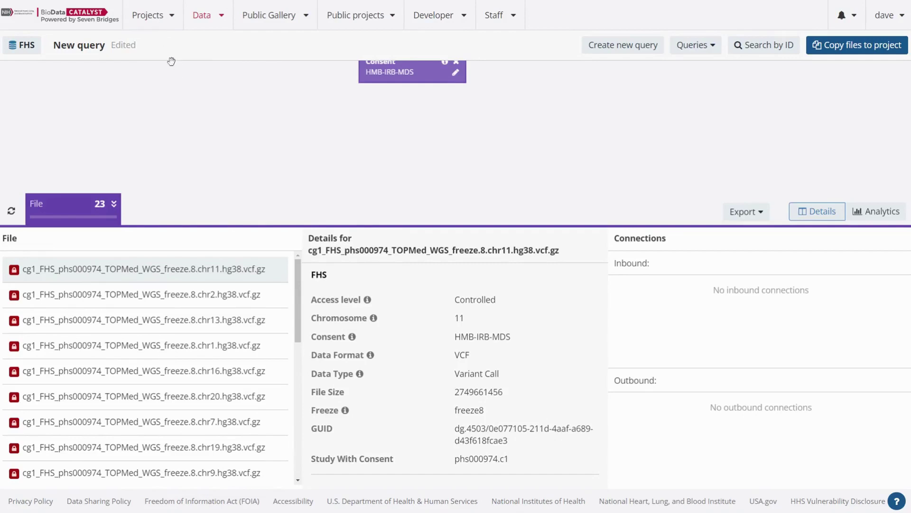
pyautogui.click(157, 28)
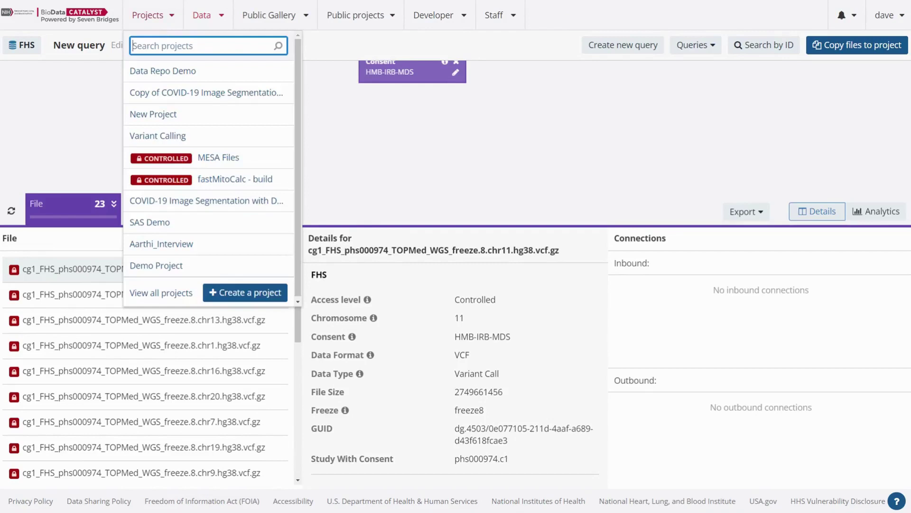
pyautogui.write('Data Browser')
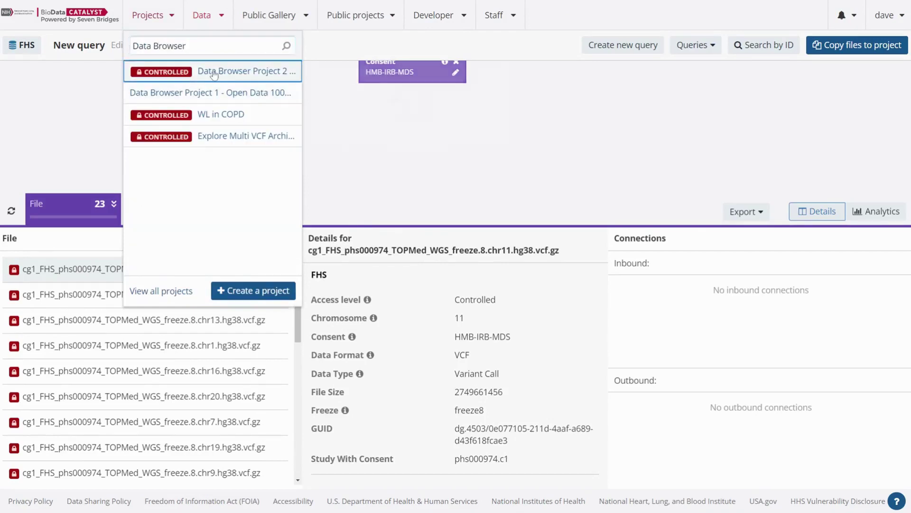
pyautogui.click(213, 72)
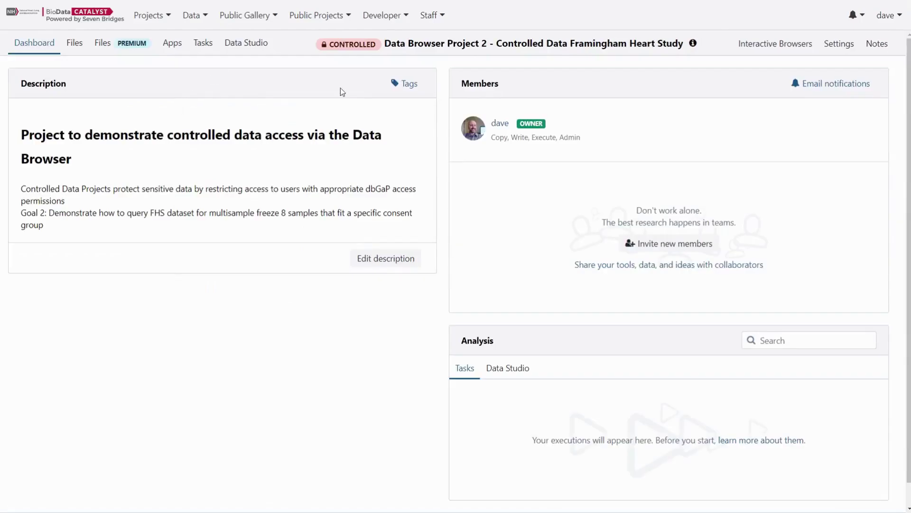
# Show the project's Files list and confirm the 'Showing 1-23 of 23' count
pyautogui.click(67, 44)
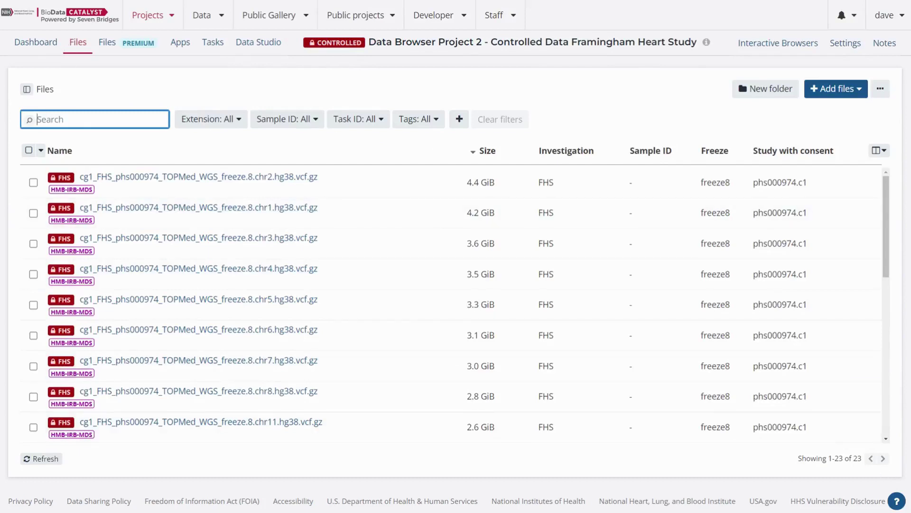
pyautogui.doubleClick(857, 458)
pyautogui.moveTo(863, 458); pyautogui.dragTo(796, 463)
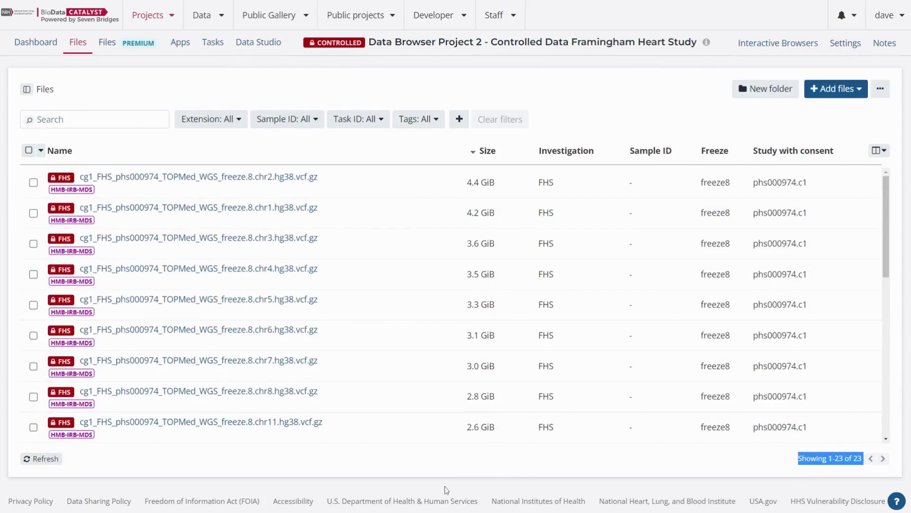
pyautogui.click(416, 477)
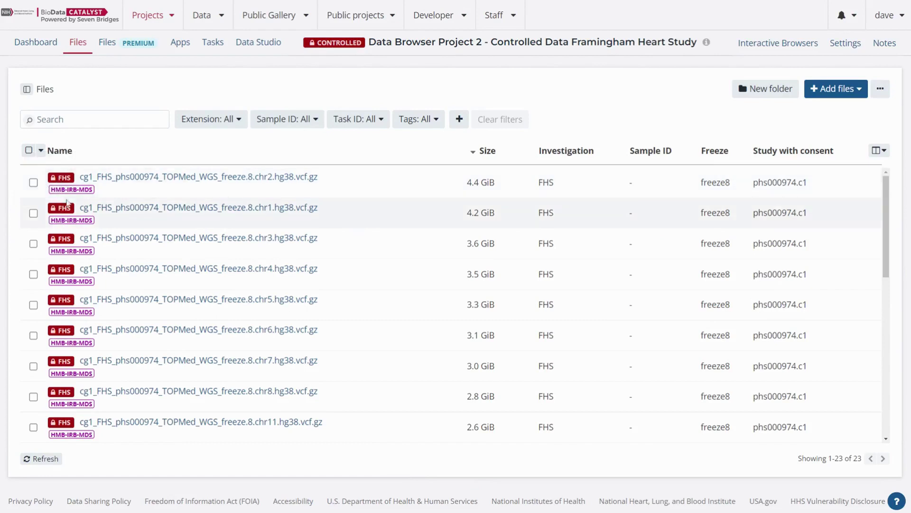
# Inspect the chr2 freeze8 VCF's metadata: accession phs000974 and HMB-IRB-MDS c1 consent
pyautogui.click(122, 181)
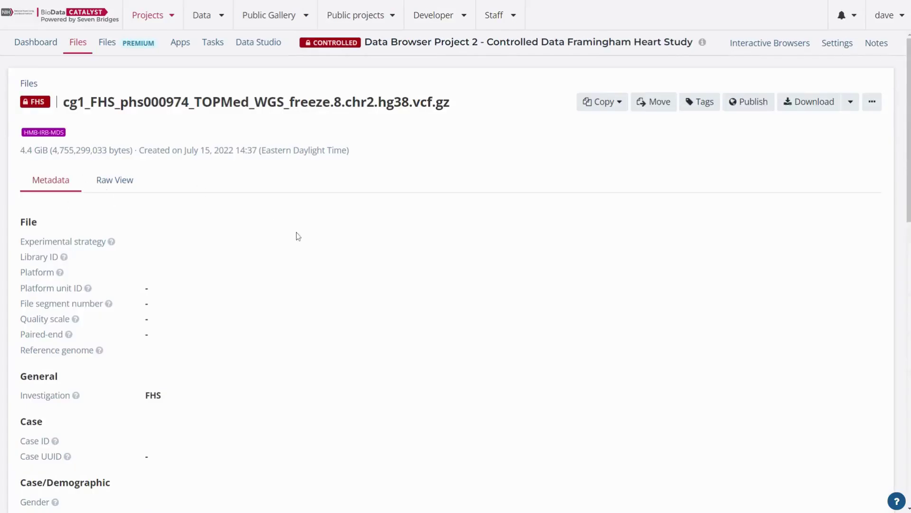
pyautogui.scroll(-10, 296, 236)
pyautogui.scroll(-3, 298, 247)
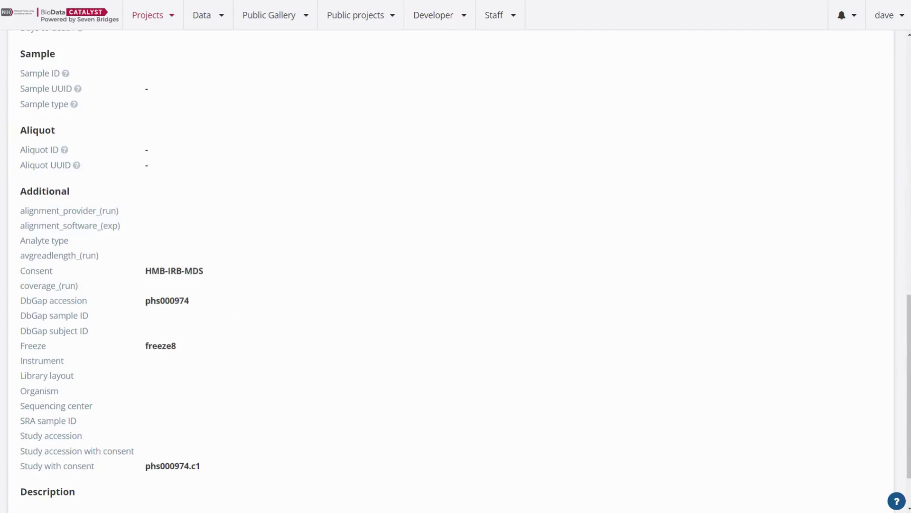
pyautogui.doubleClick(167, 300)
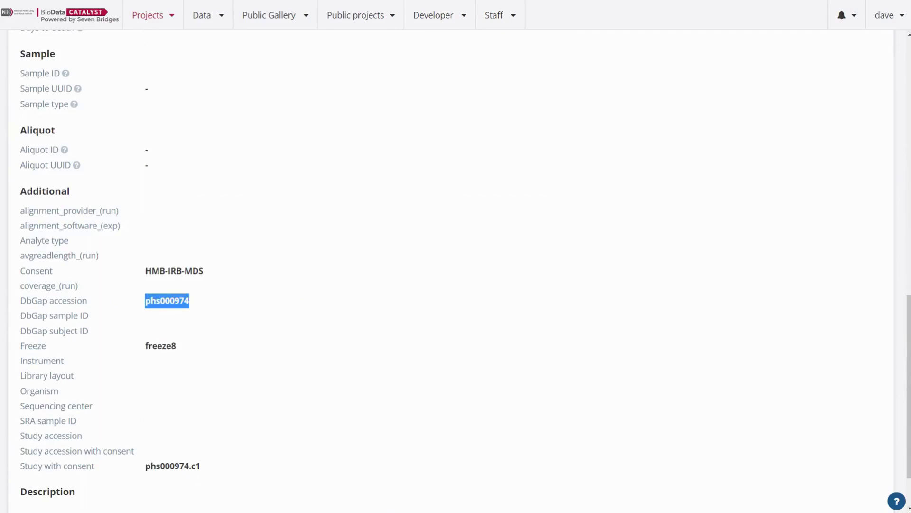
pyautogui.doubleClick(167, 465)
pyautogui.scroll(-2, 394, 465)
pyautogui.scroll(3, 394, 466)
pyautogui.scroll(-3, 394, 465)
pyautogui.doubleClick(196, 398)
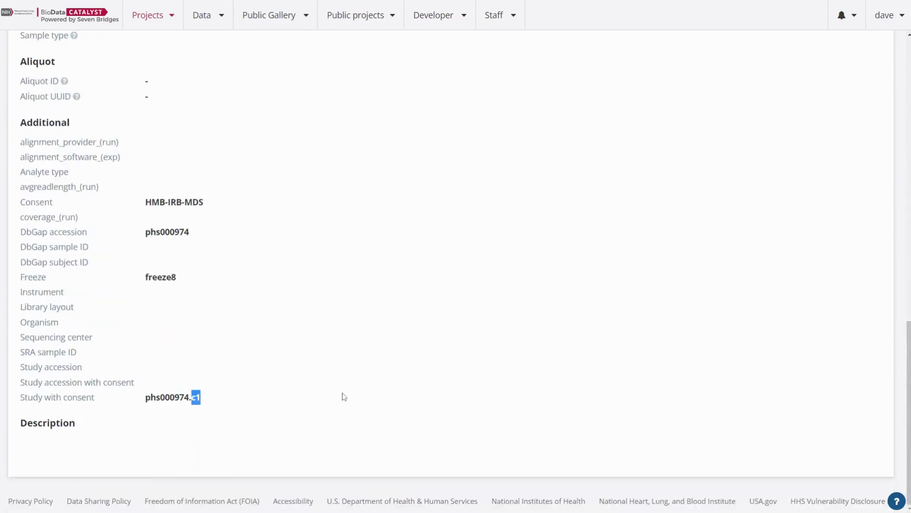
pyautogui.press('Home')
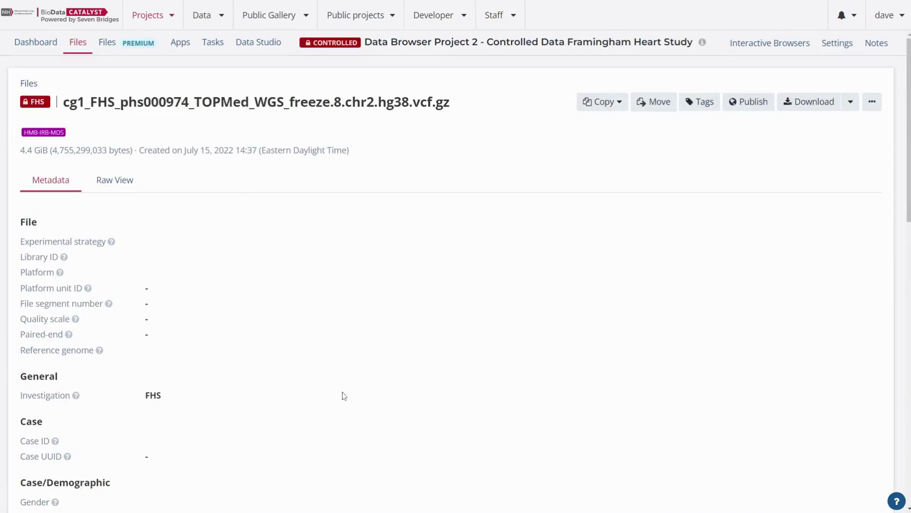